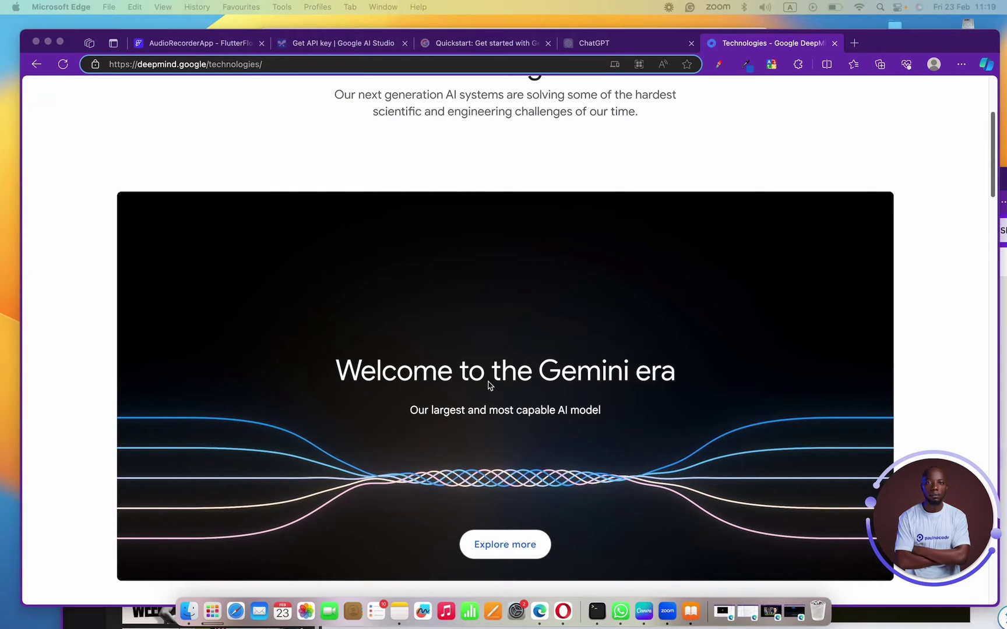
Switch from the DeepMind technologies page to ChatGPT and view which GPT models are available to choose from.
scroll(465, 358, down, 1)
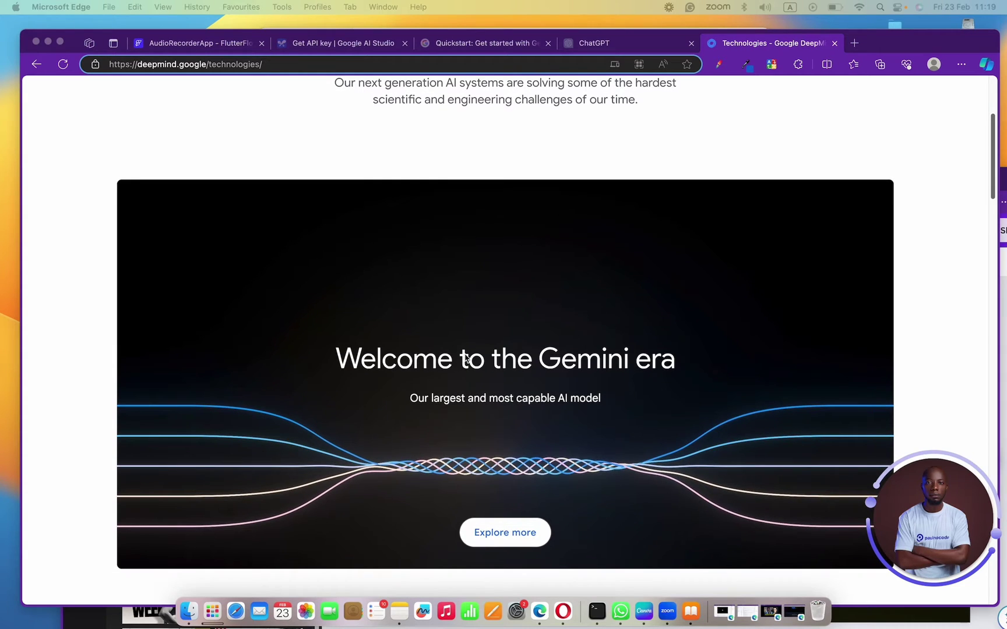
click(579, 44)
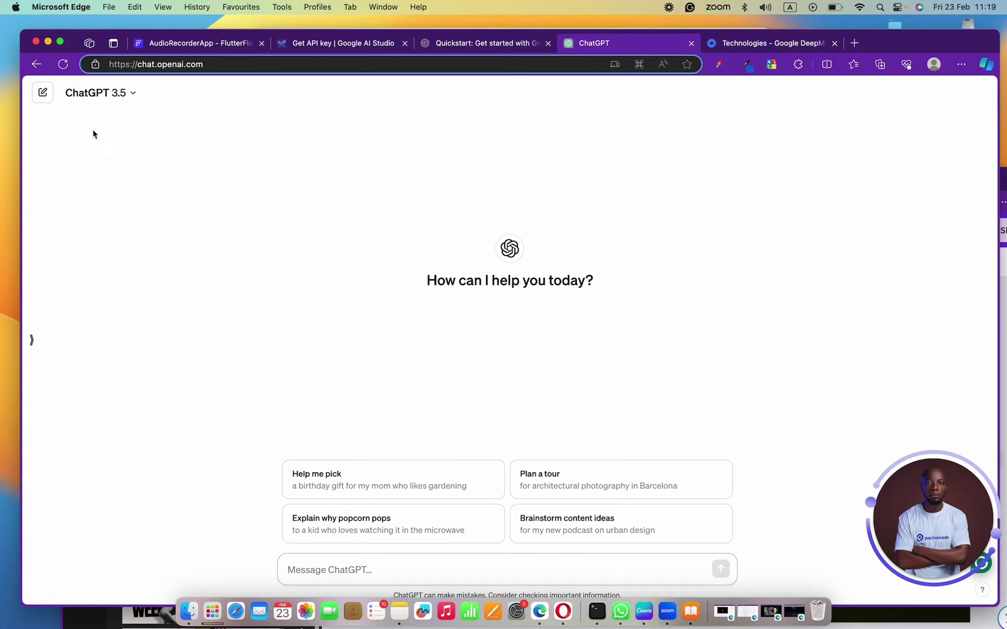
click(127, 99)
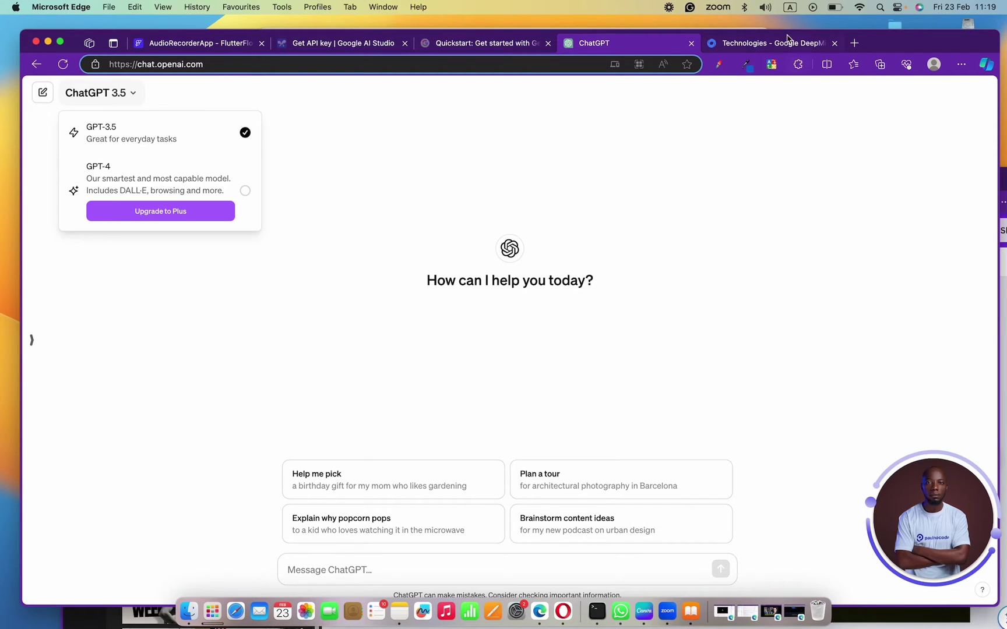
Return to the Google DeepMind technologies page and examine its Gemini banner and the cards of the other AI models.
click(786, 39)
scroll(465, 244, down, 10)
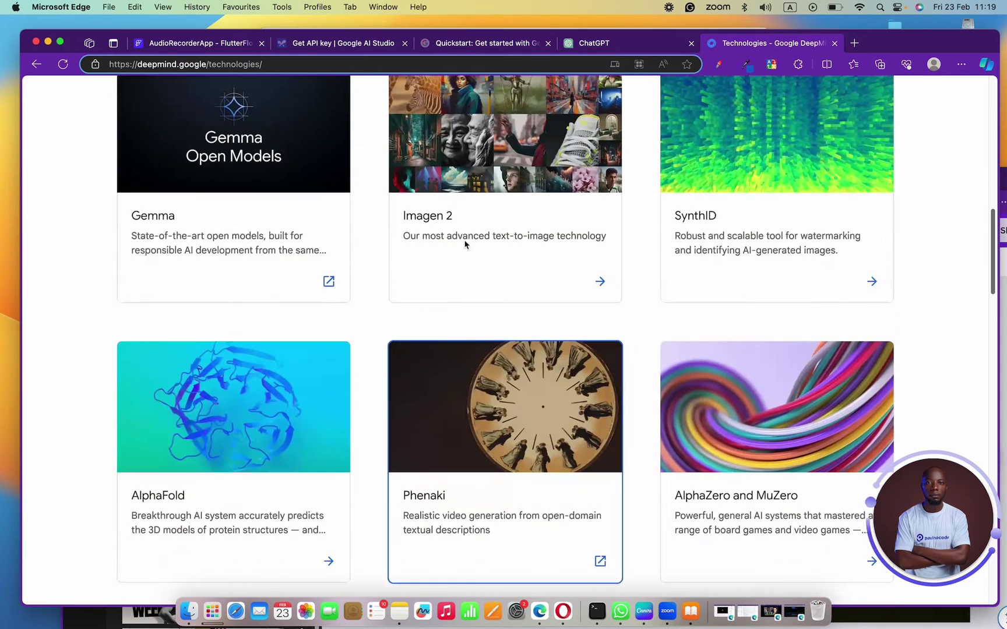
scroll(465, 244, up, 5)
scroll(466, 243, down, 2)
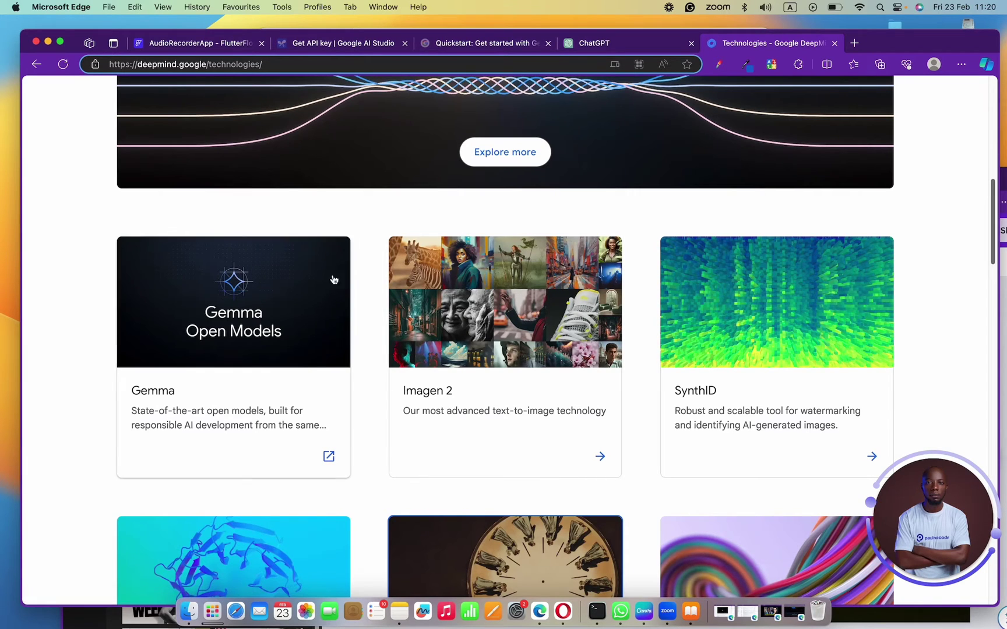
scroll(273, 380, up, 7)
scroll(273, 379, down, 9)
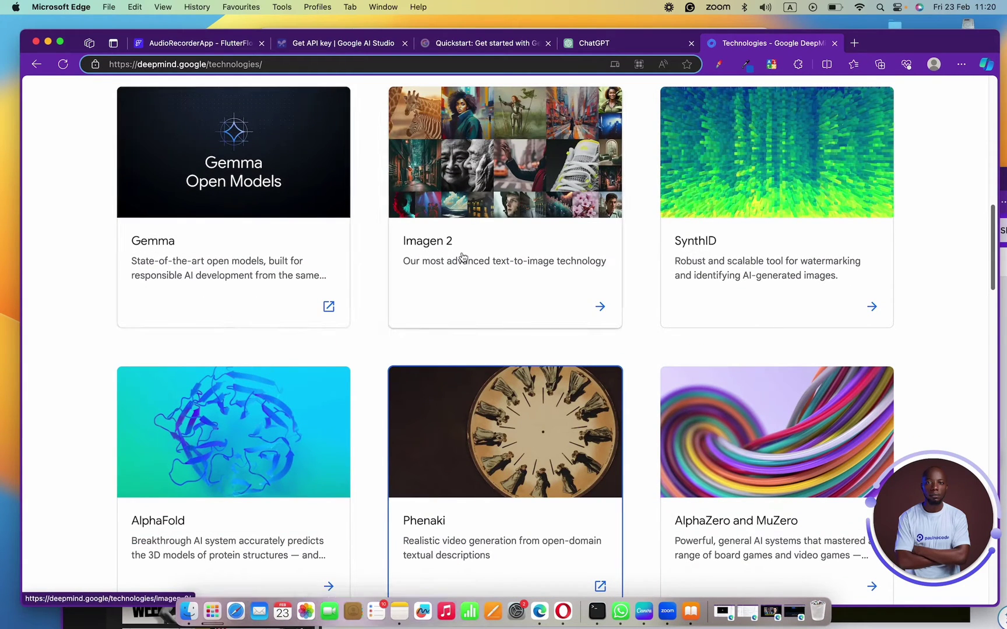
scroll(465, 269, down, 3)
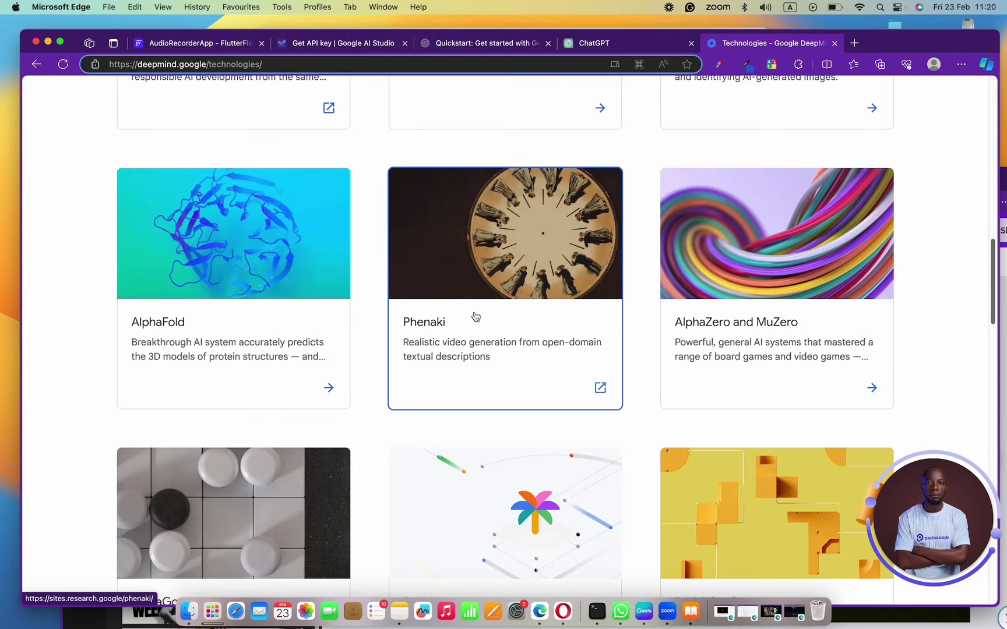
scroll(459, 331, down, 8)
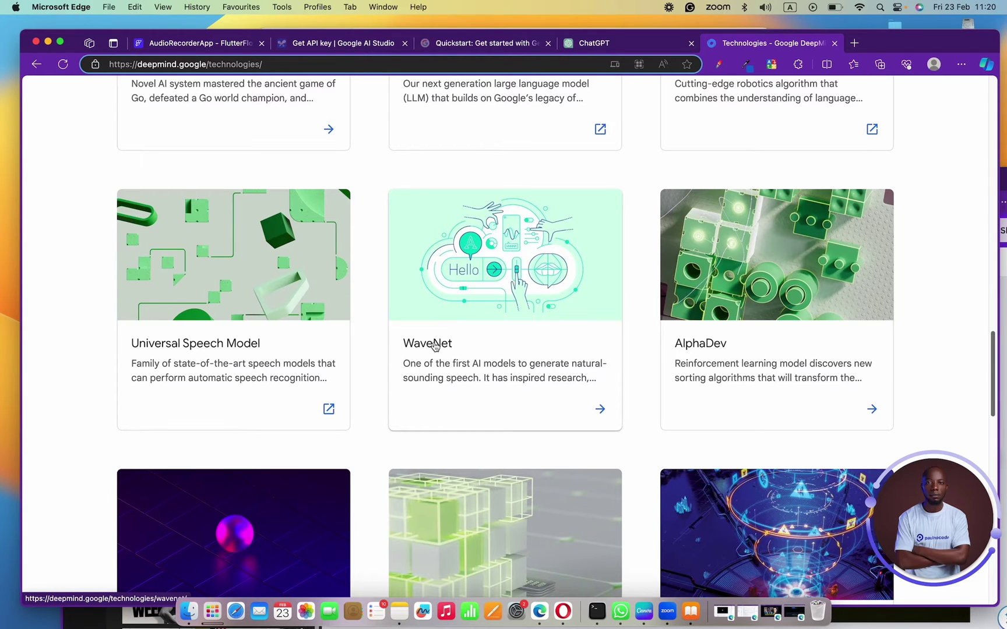
scroll(434, 348, up, 15)
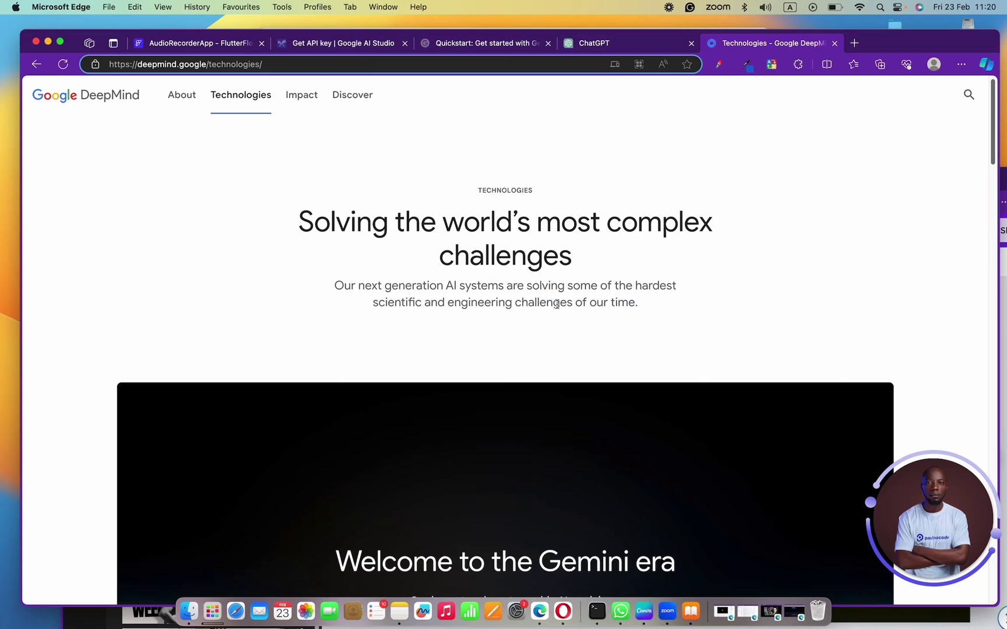
scroll(405, 284, down, 10)
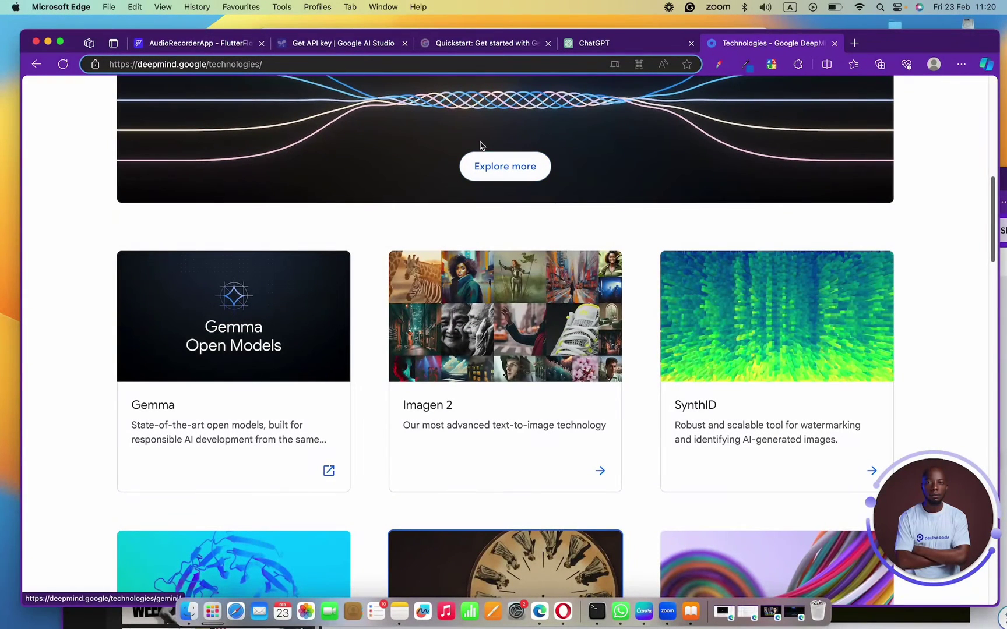
Switch to Google AI Studio and try to create an API key in the existing Generative Language Client project.
click(335, 47)
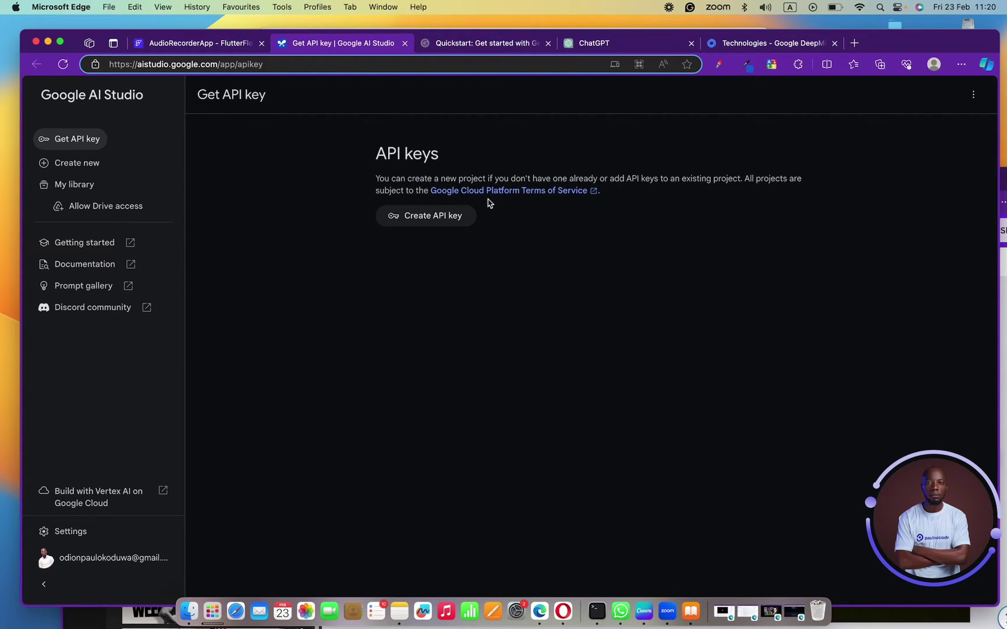
click(433, 221)
click(490, 352)
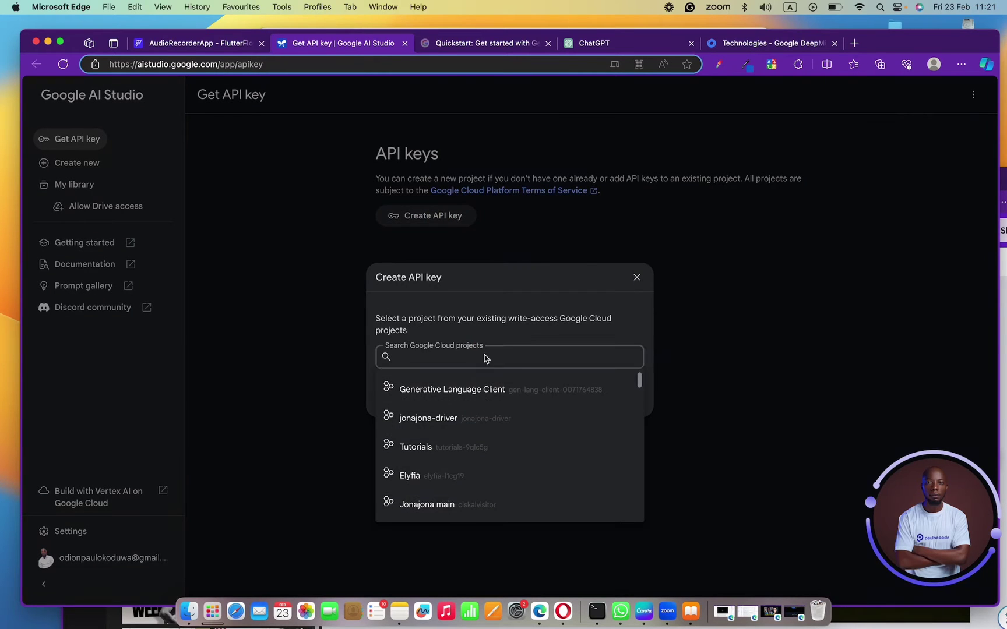
click(470, 390)
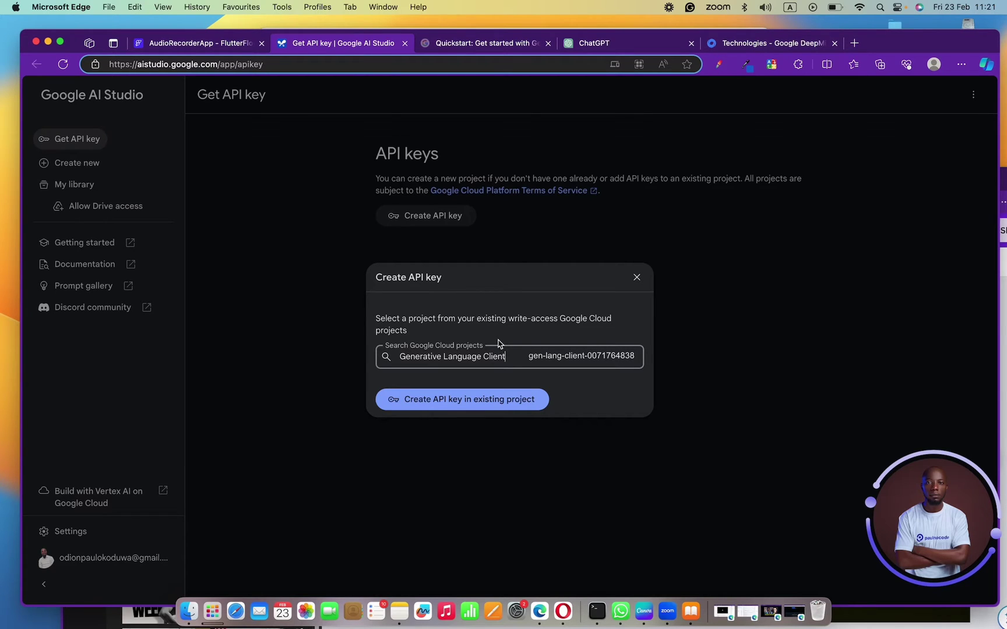
click(636, 277)
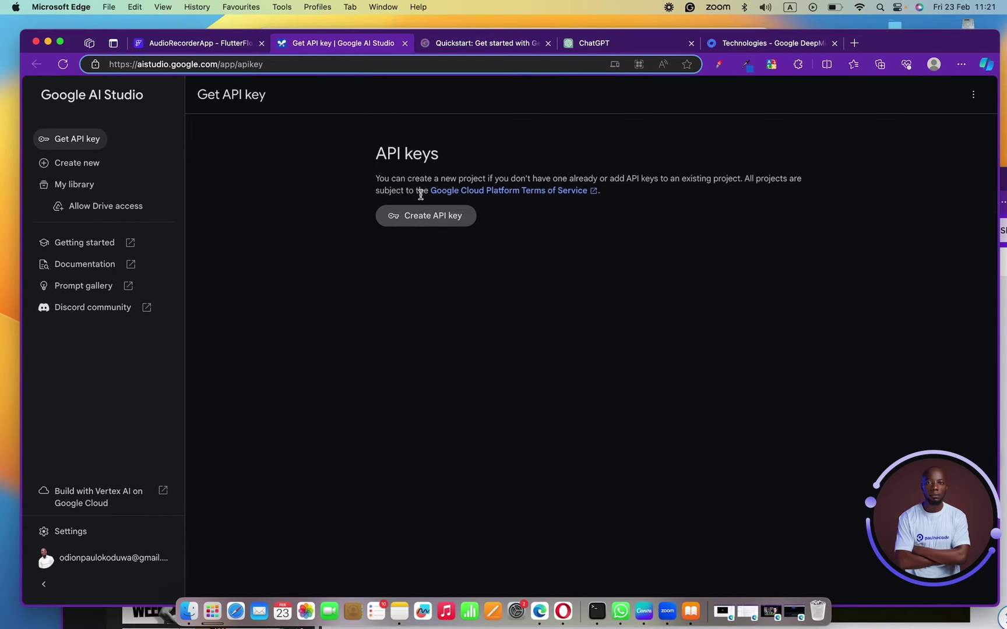
Look through the existing Google Cloud projects that can be chosen for a new API key, without creating one.
click(436, 219)
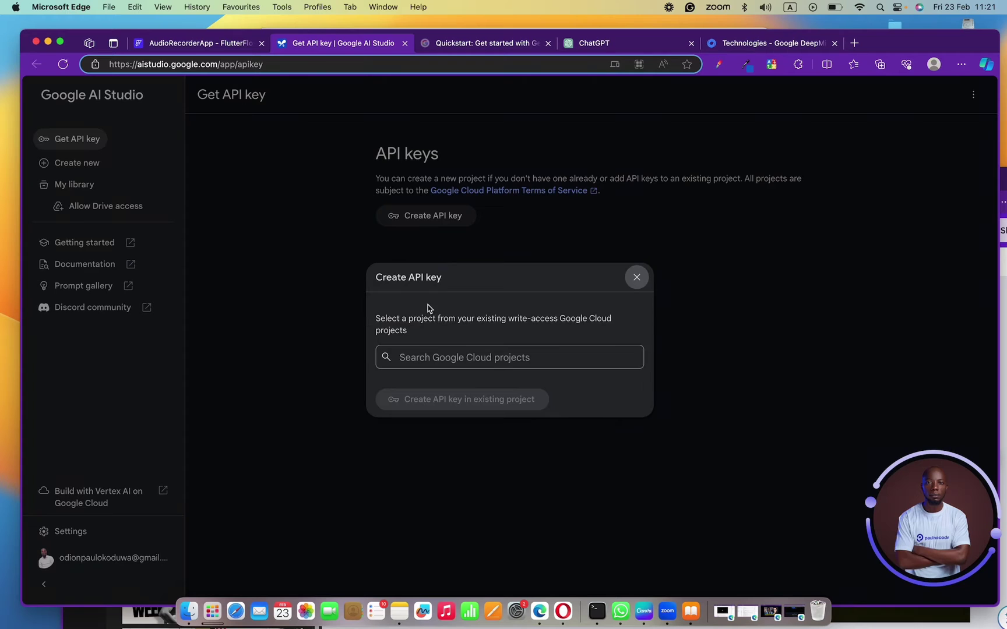
click(444, 356)
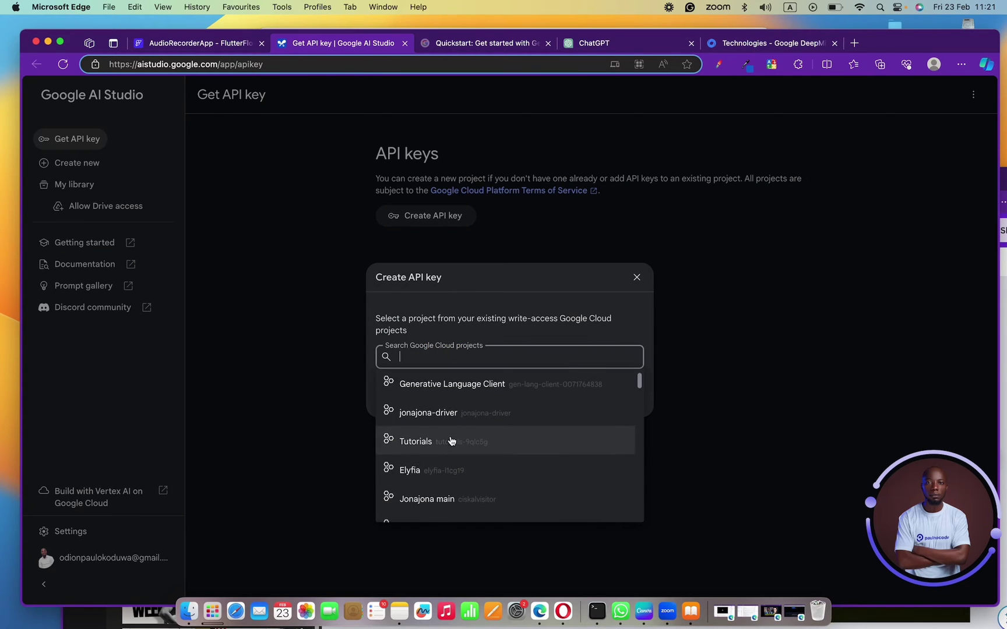
scroll(451, 441, down, 10)
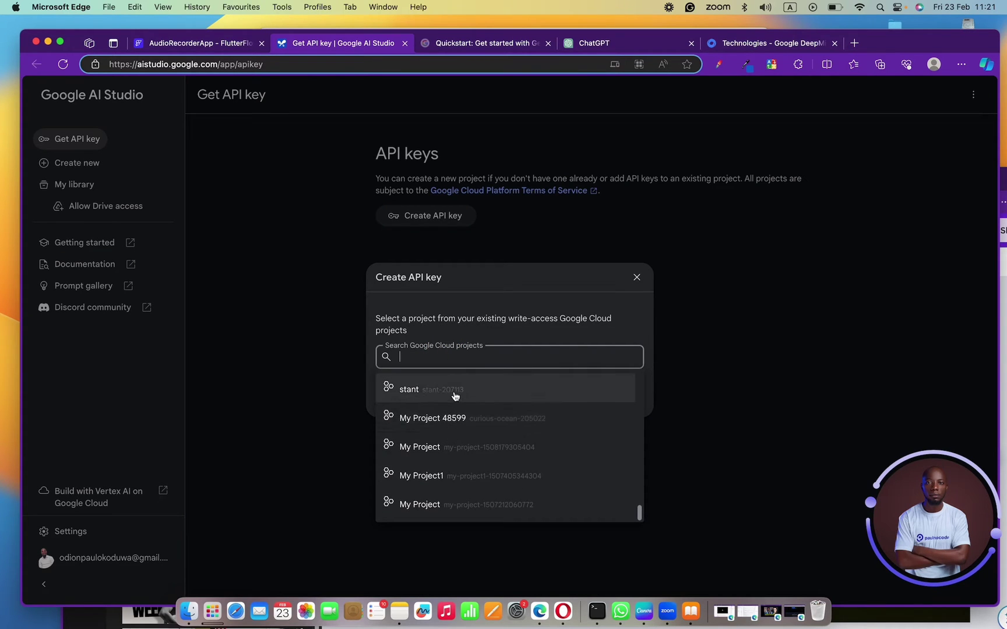
click(517, 224)
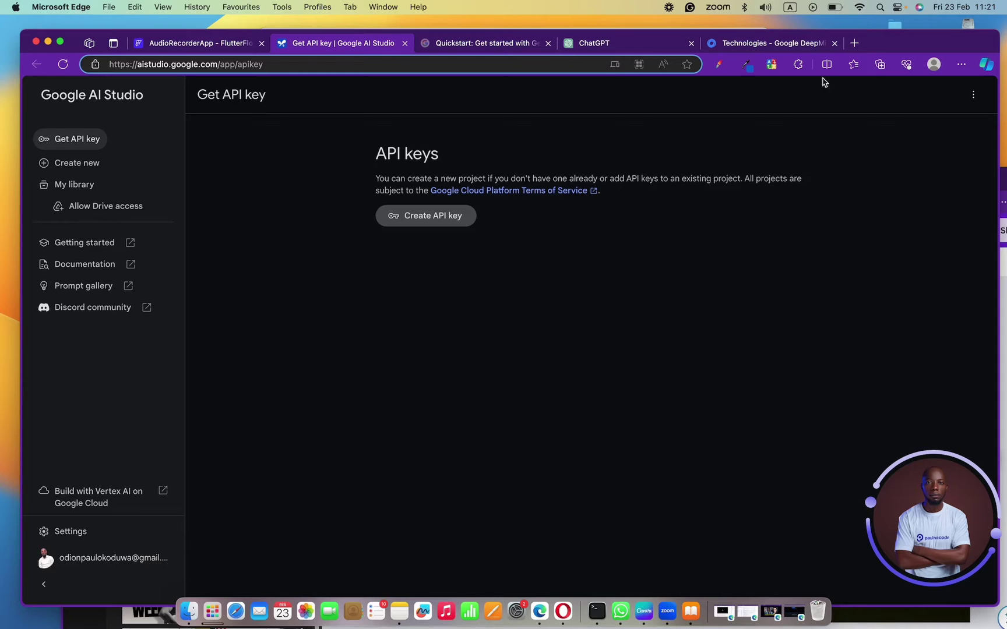
View Google AI Studio's additional options and general app settings, and return to the API keys page.
click(977, 92)
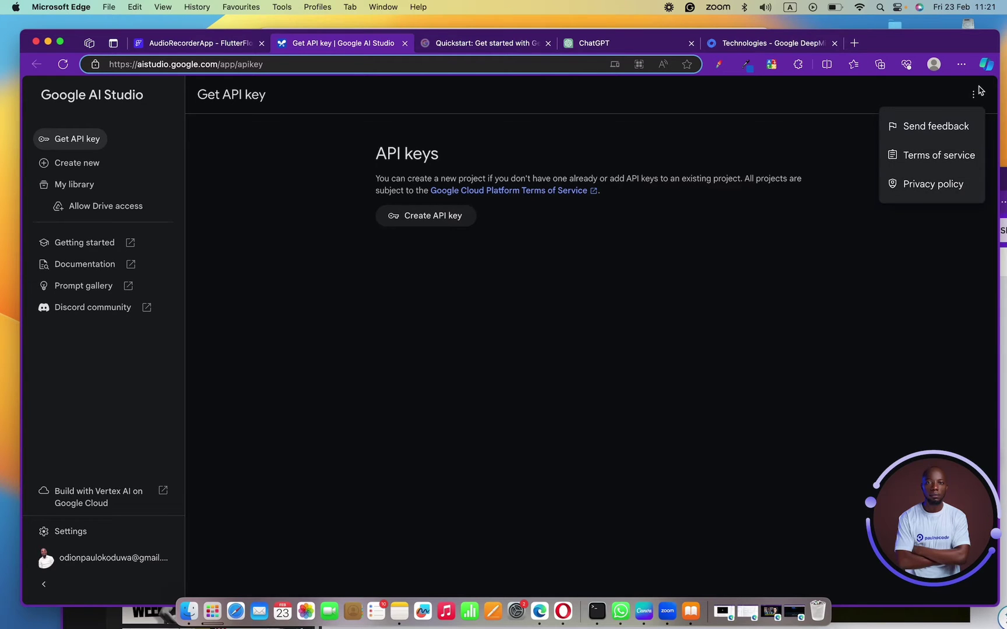
click(289, 278)
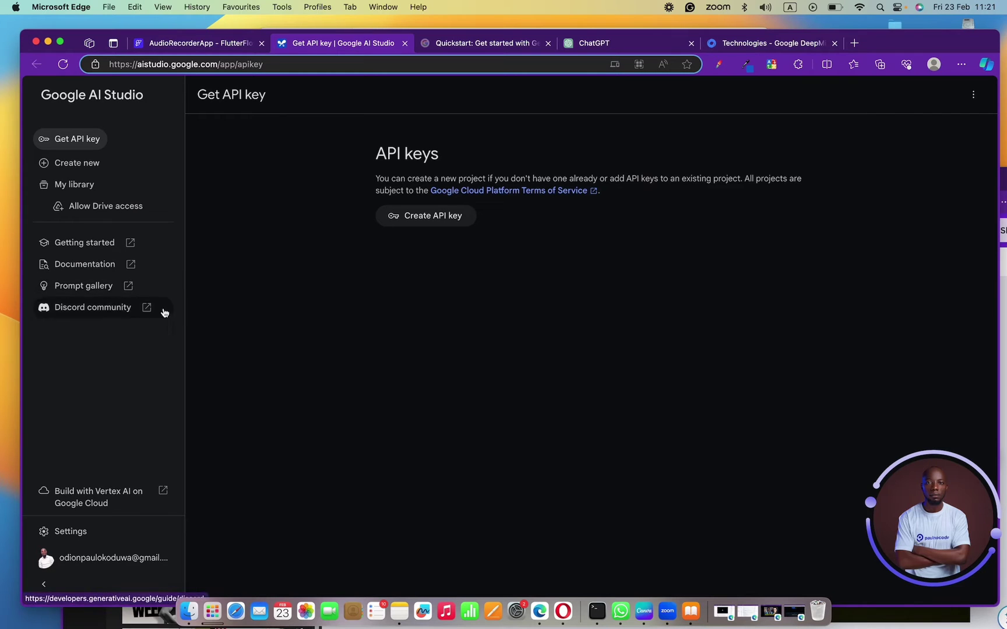
click(69, 534)
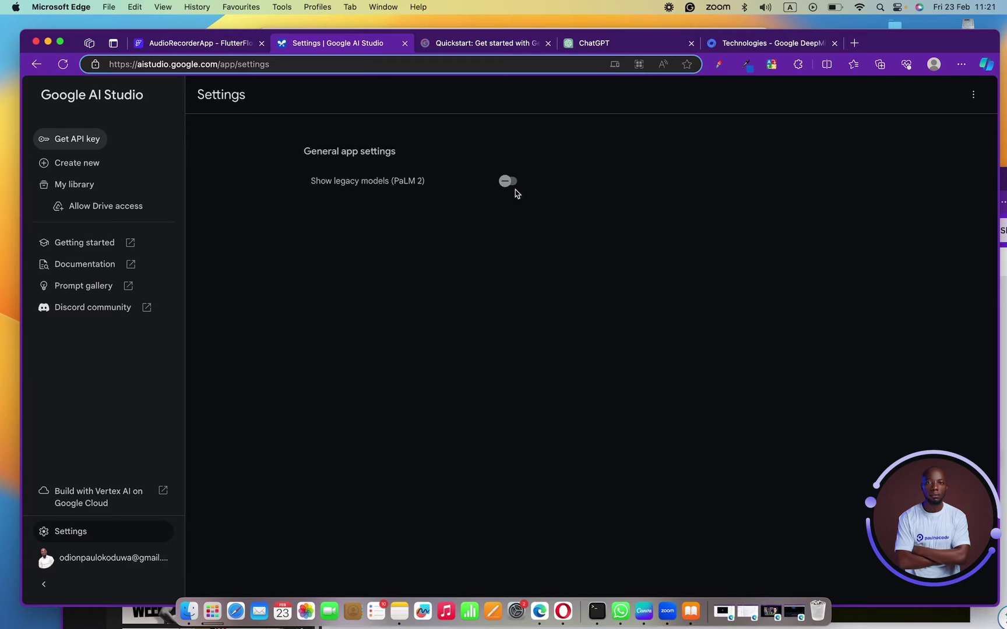
click(79, 139)
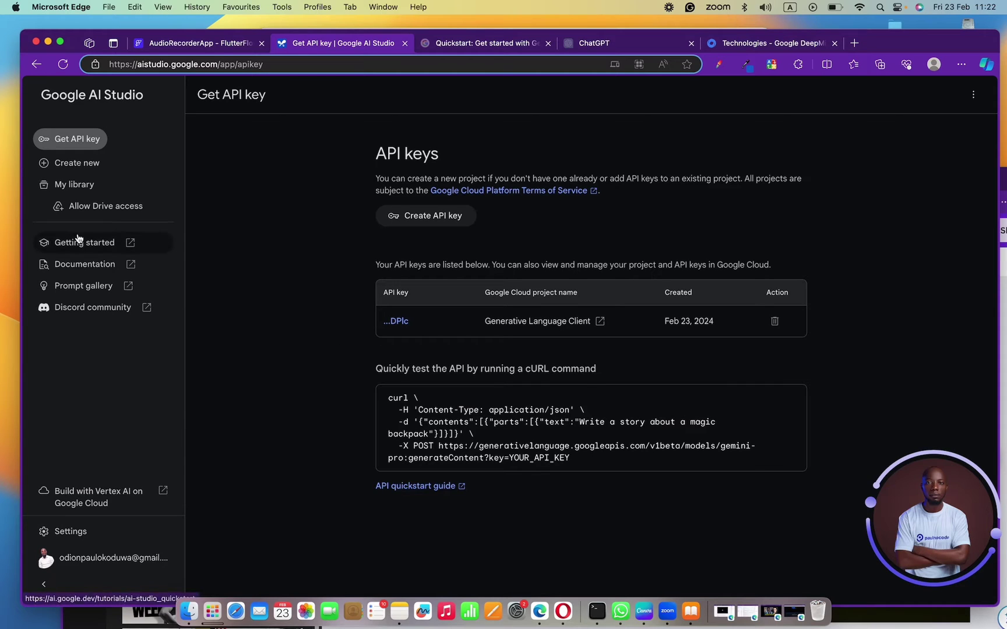
Open the Gemini API documentation from Google AI Studio and look over the quickstarts for each language and platform.
click(83, 265)
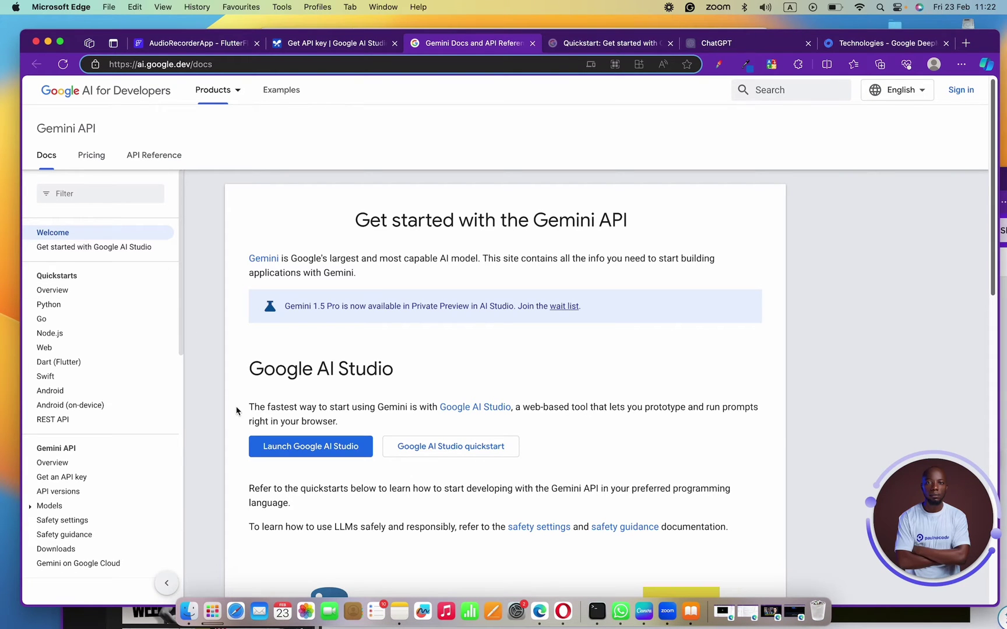
scroll(254, 435, down, 5)
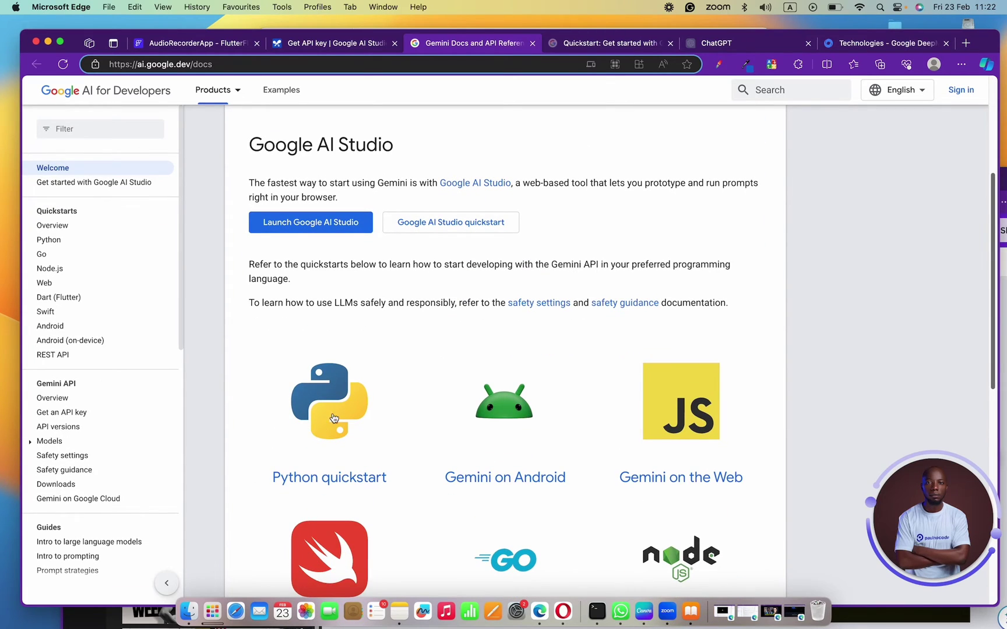
scroll(265, 443, down, 3)
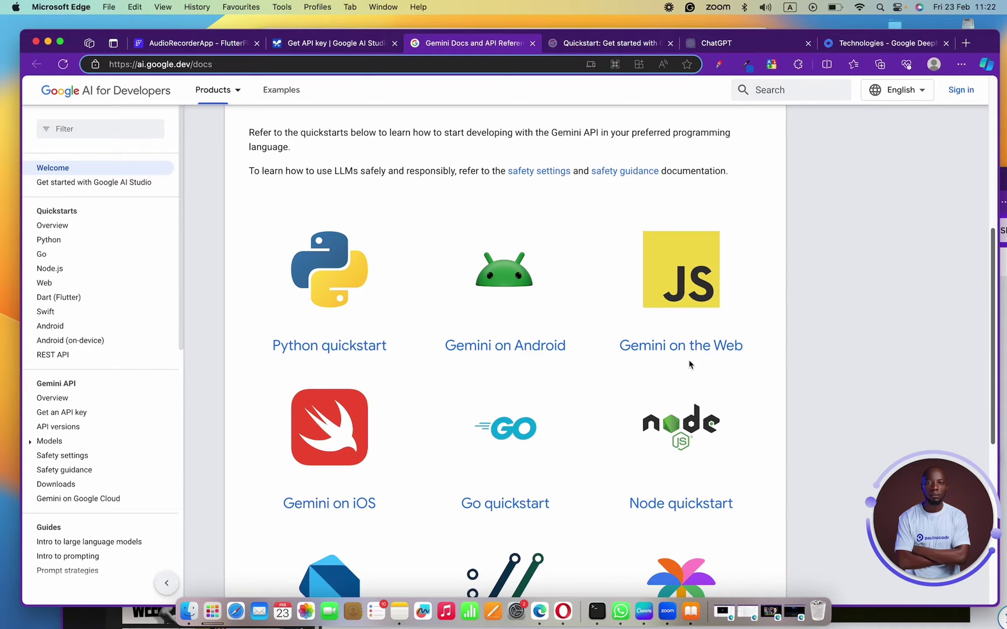
scroll(384, 468, down, 3)
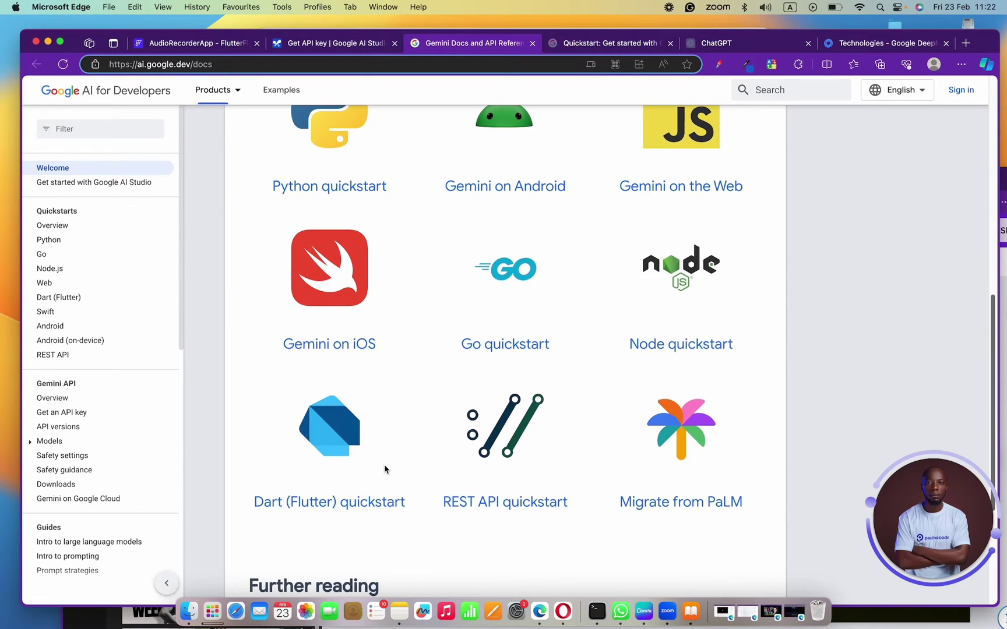
Open the REST API quickstart and read through its API key setup and the Gemini and Content based APIs examples.
click(56, 357)
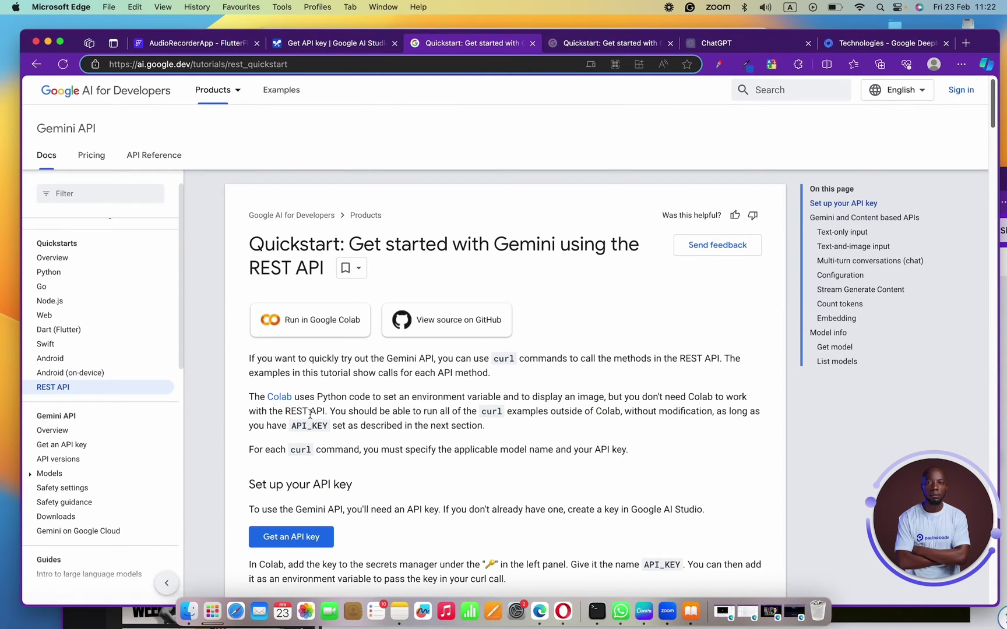
scroll(497, 289, down, 5)
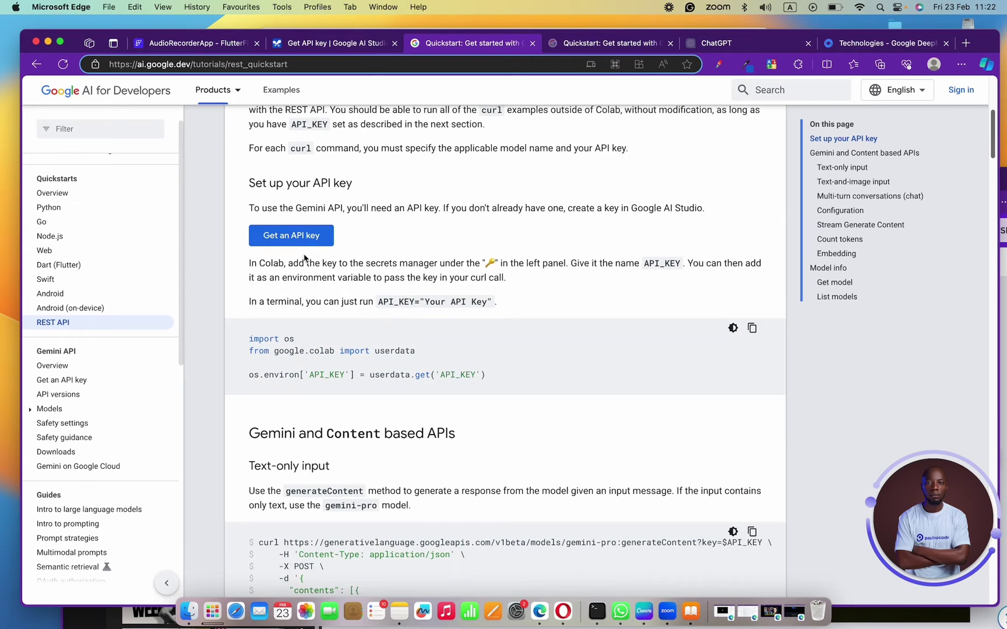
scroll(432, 354, down, 4)
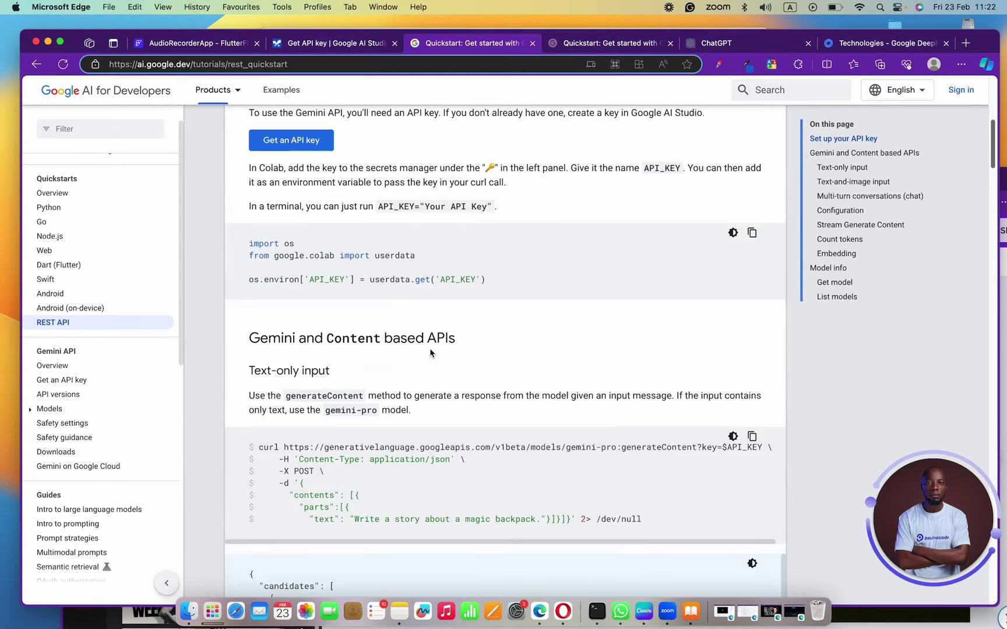
drag(239, 193, 454, 199)
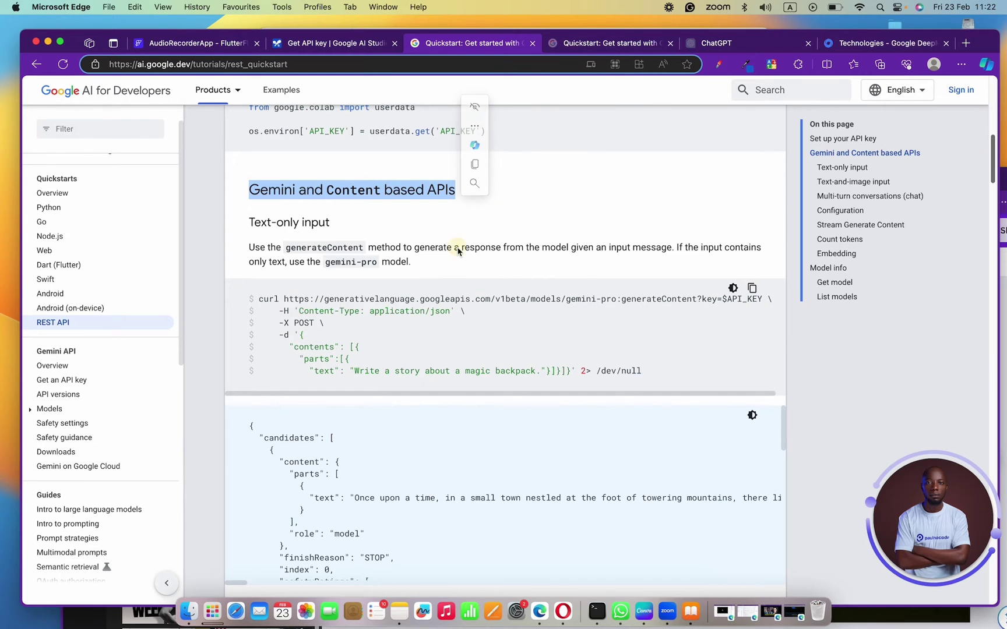
scroll(461, 257, down, 7)
scroll(463, 268, down, 16)
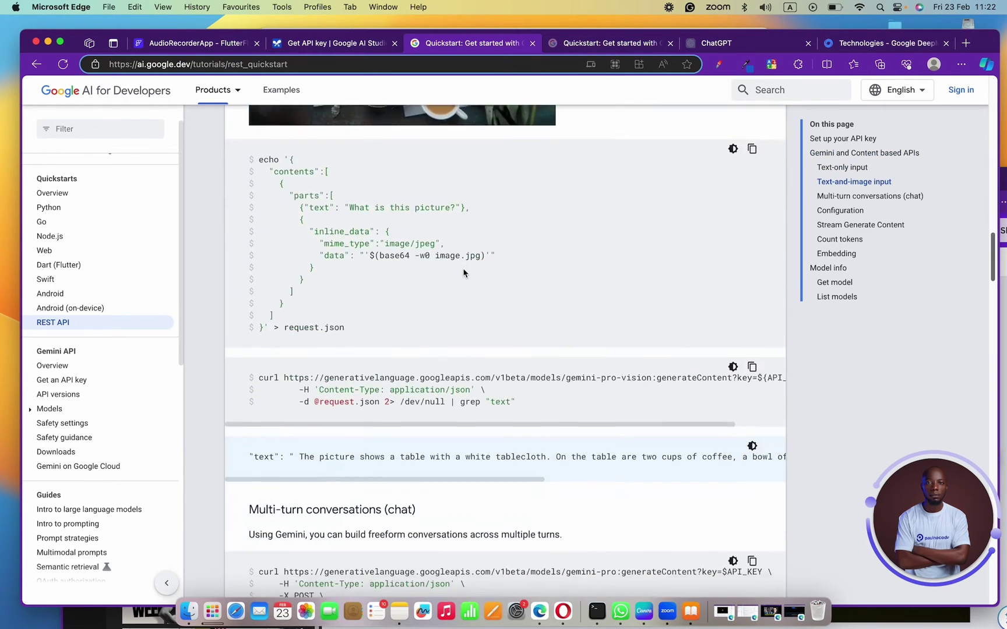
scroll(463, 269, down, 10)
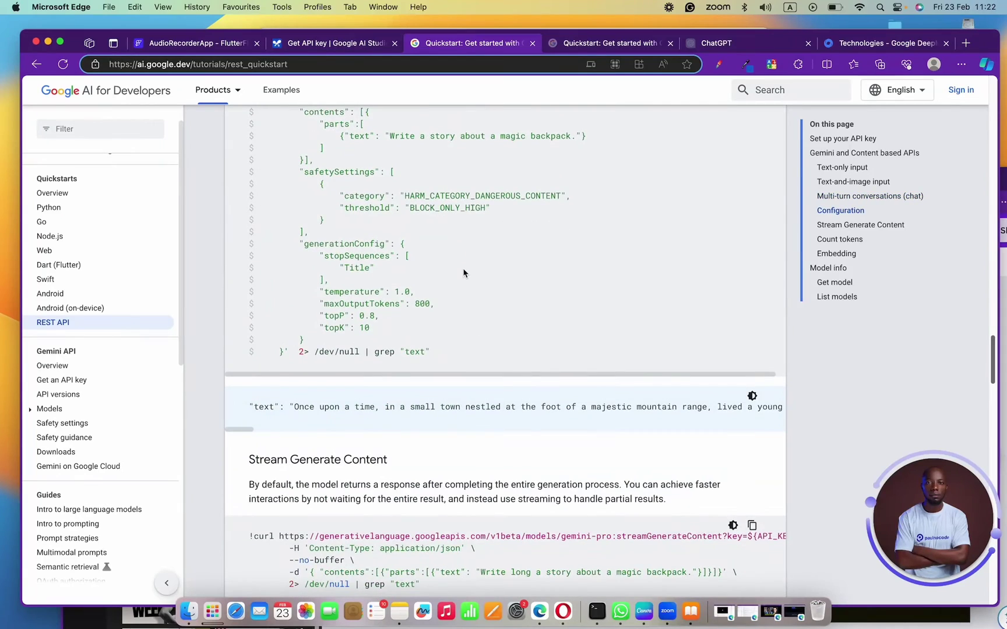
Return to the Text-only input section and highlight its gemini-pro generateContent curl request, through the "Write a story about a magic backpack." prompt.
scroll(464, 273, up, 20)
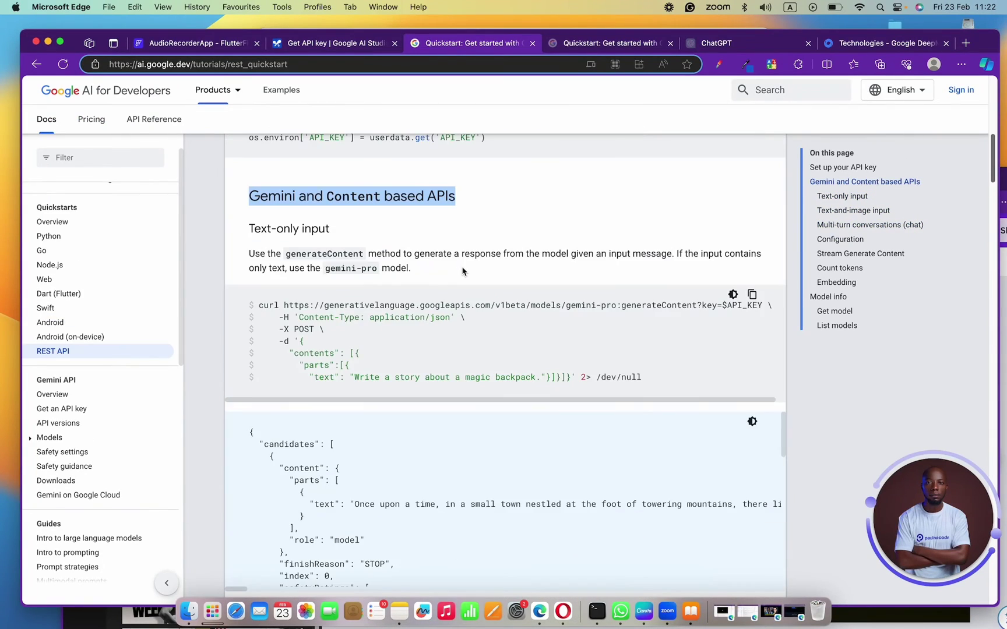
scroll(463, 269, down, 4)
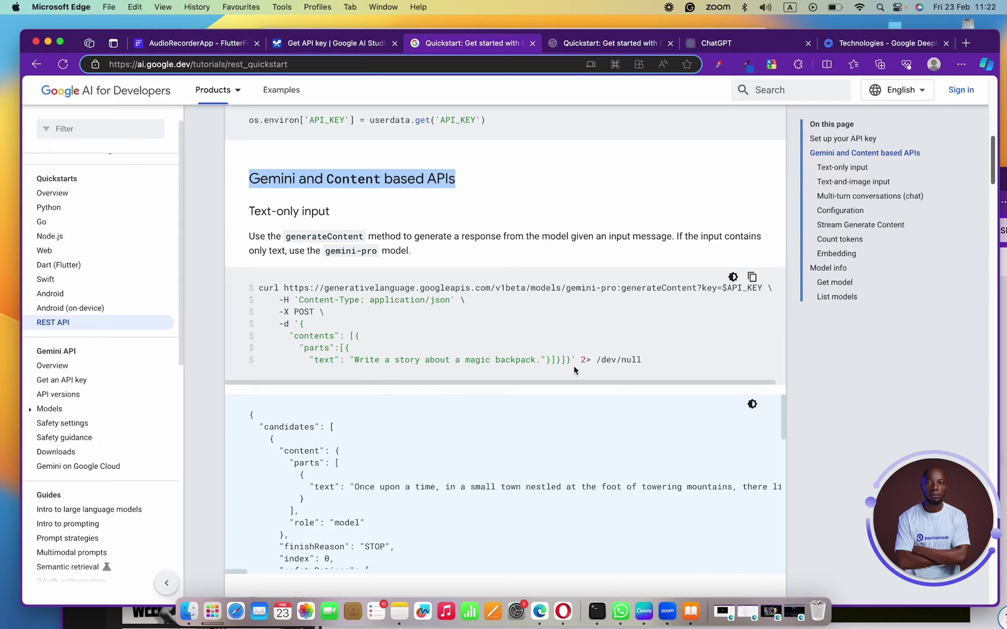
drag(565, 360, 261, 288)
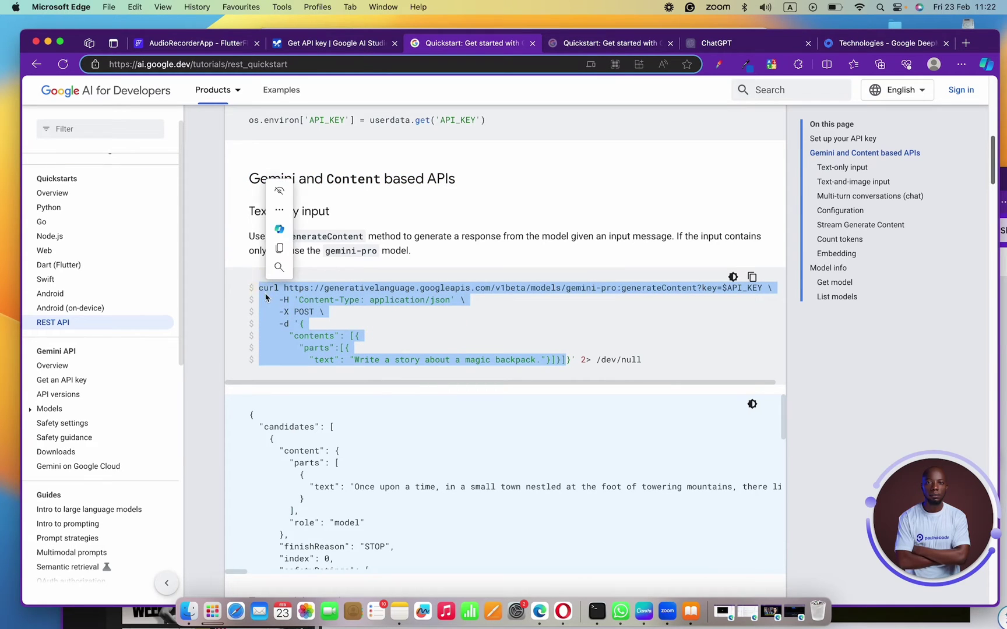
Highlight the text-only example's endpoint URL, the Text-only input heading and the "Write a story about a magic backpack." prompt.
click(298, 287)
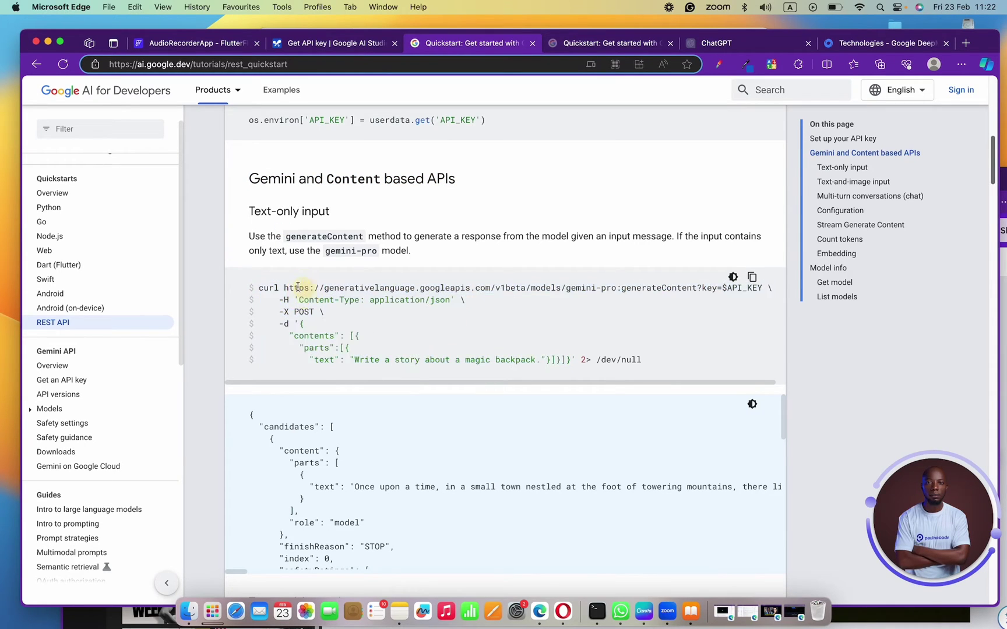
drag(284, 287, 760, 287)
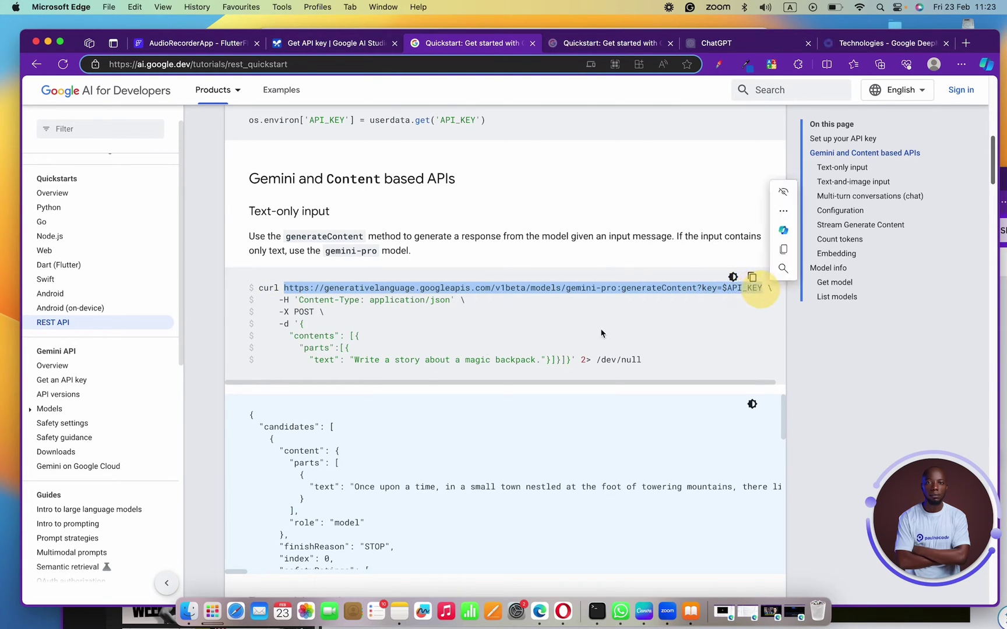
drag(354, 350, 541, 360)
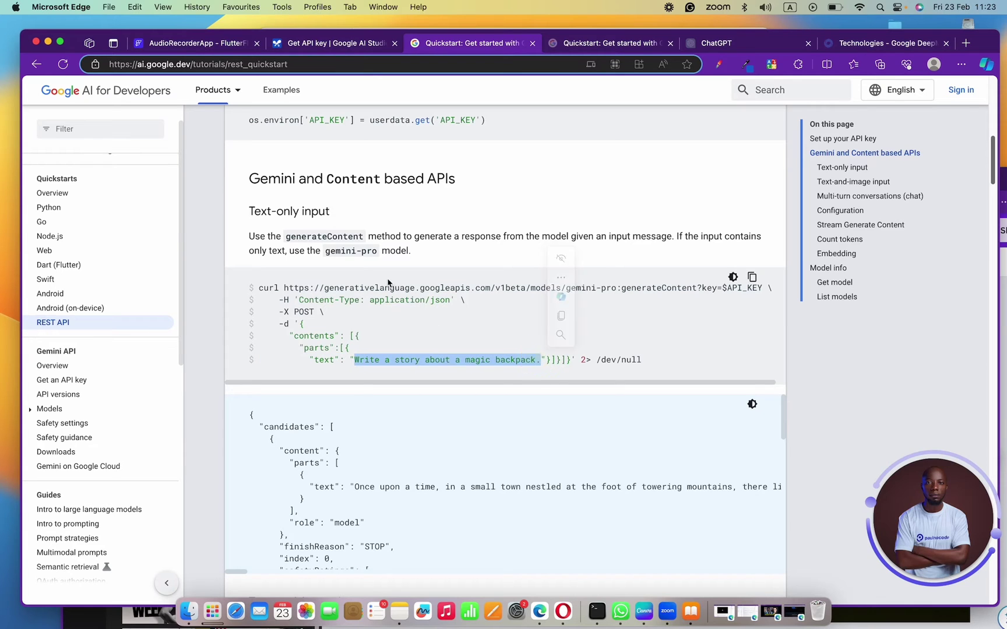
click(388, 282)
drag(243, 211, 339, 211)
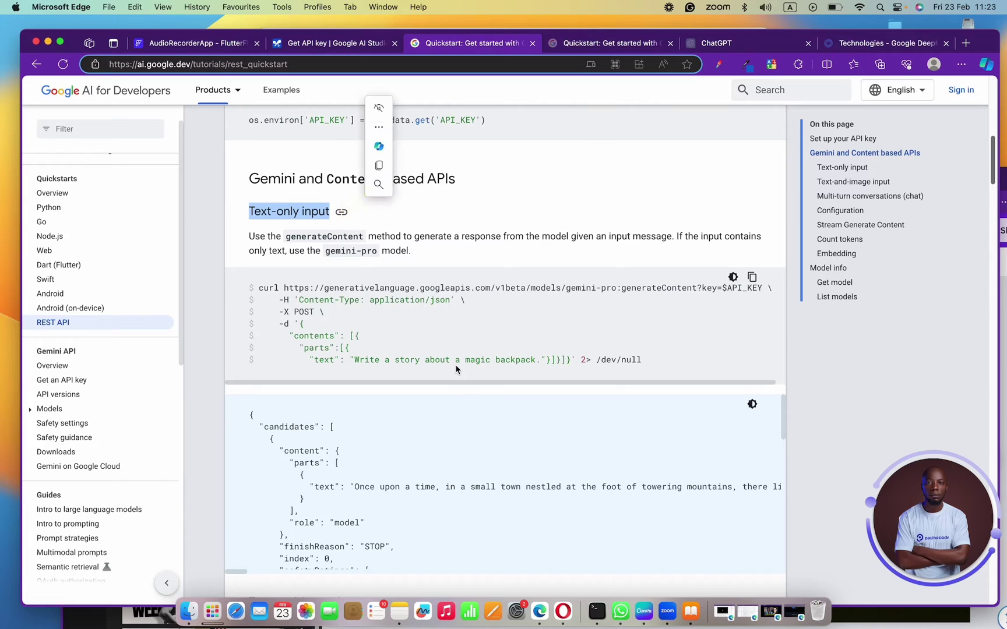
drag(354, 359, 533, 360)
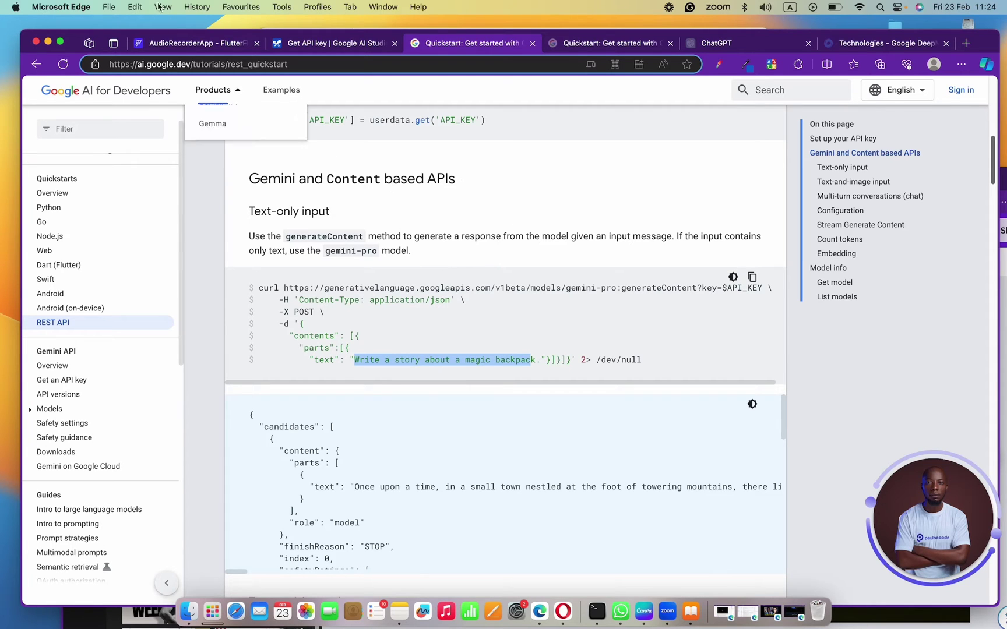
Open the API calls of the AudioRecorderApp project in FlutterFlow, and copy the gemini-pro generateContent URL from the REST quickstart.
click(193, 43)
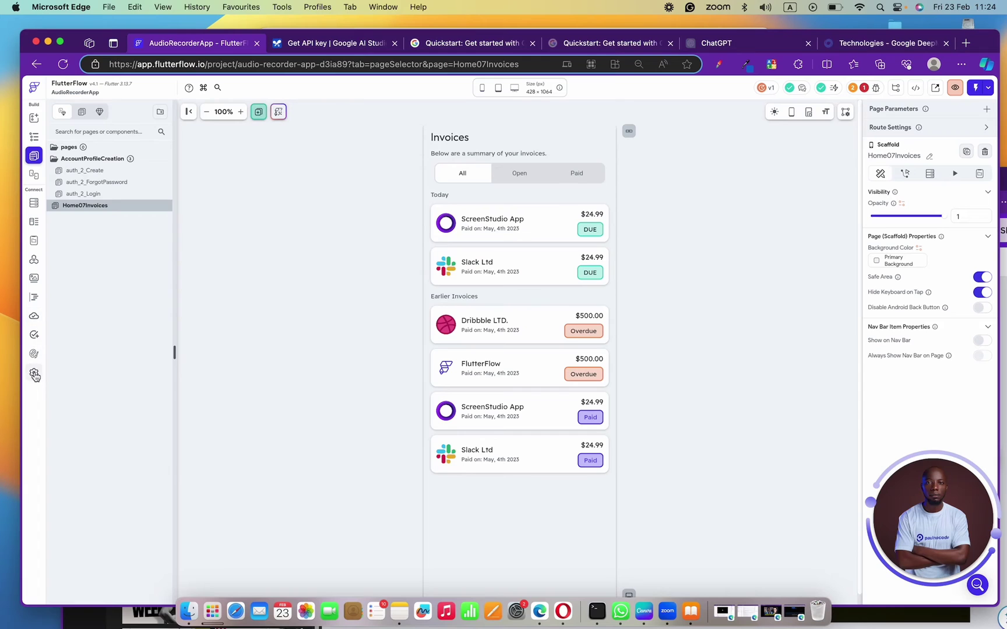
click(34, 262)
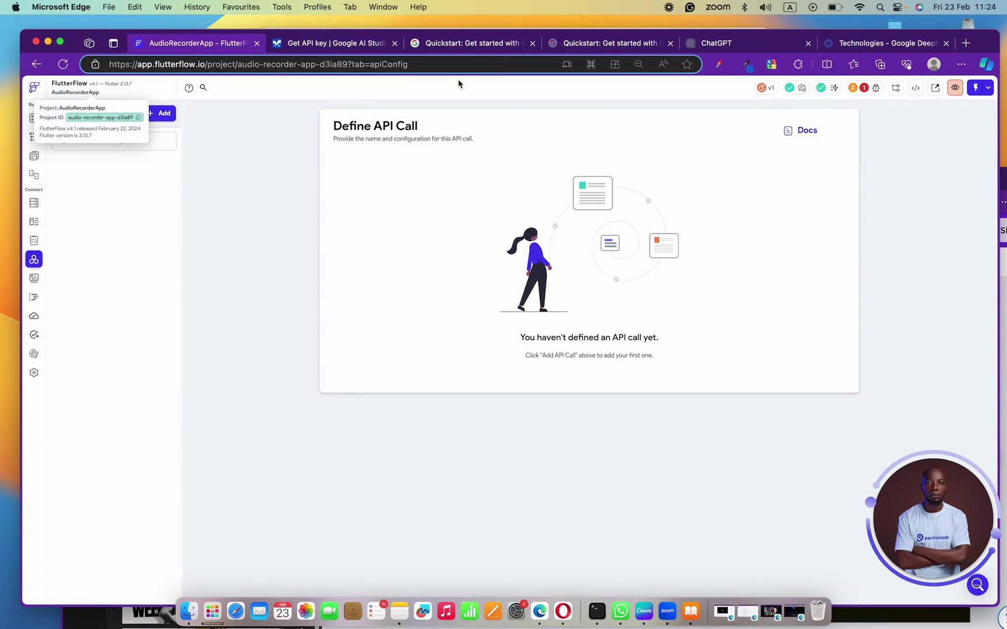
click(443, 43)
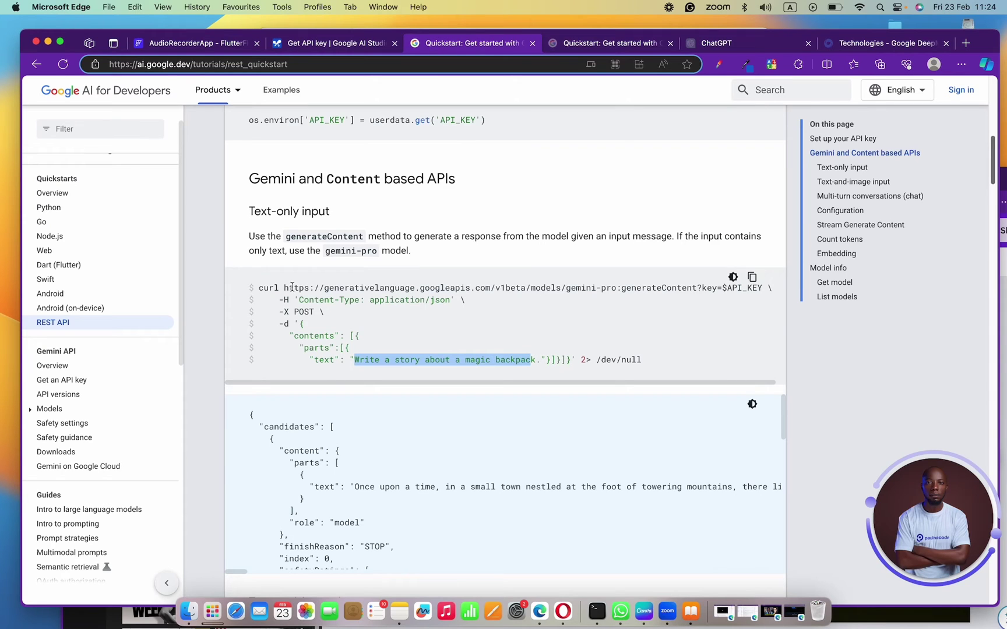
drag(285, 288, 765, 286)
key(cmd+c)
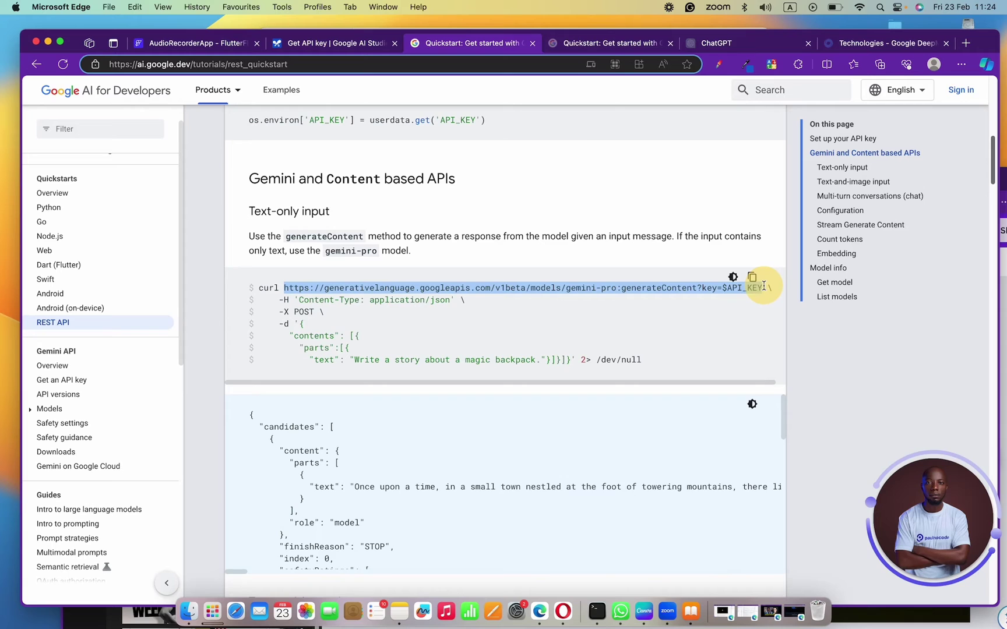
Create a new API call in the FlutterFlow project and name it Gemini.
click(196, 43)
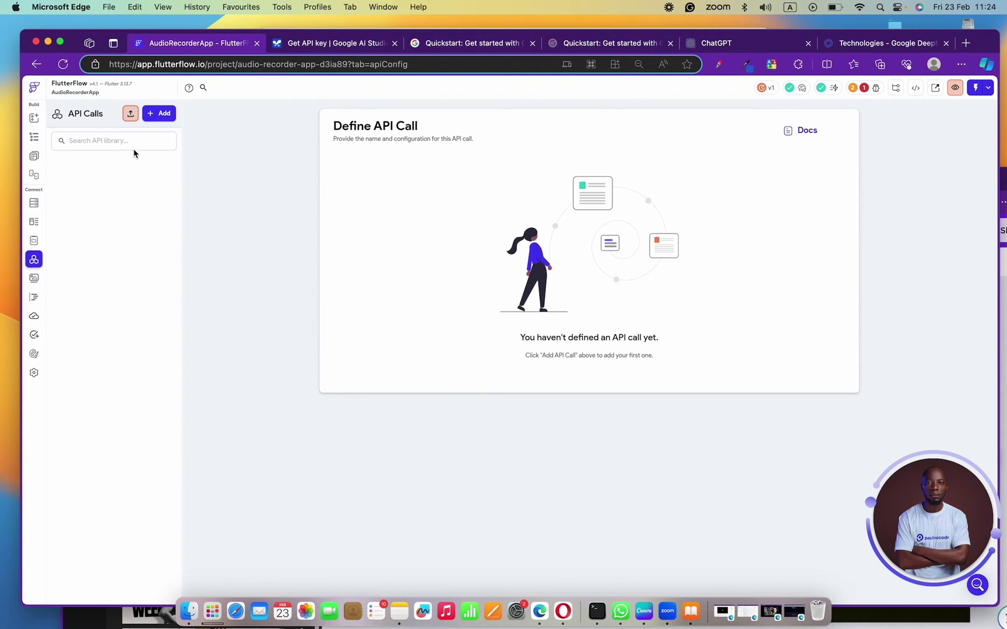
click(154, 114)
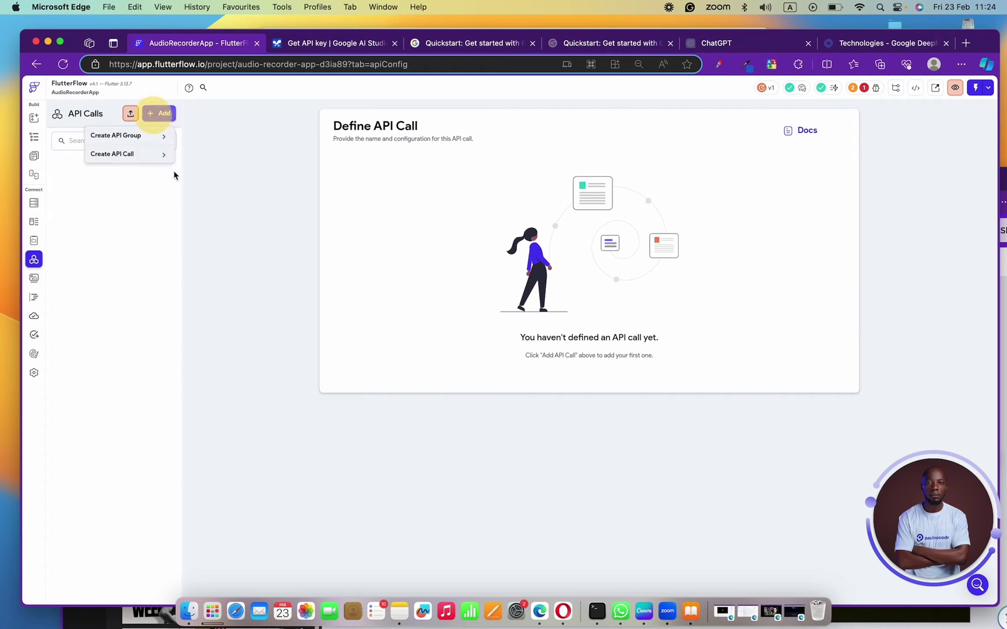
click(127, 156)
click(396, 198)
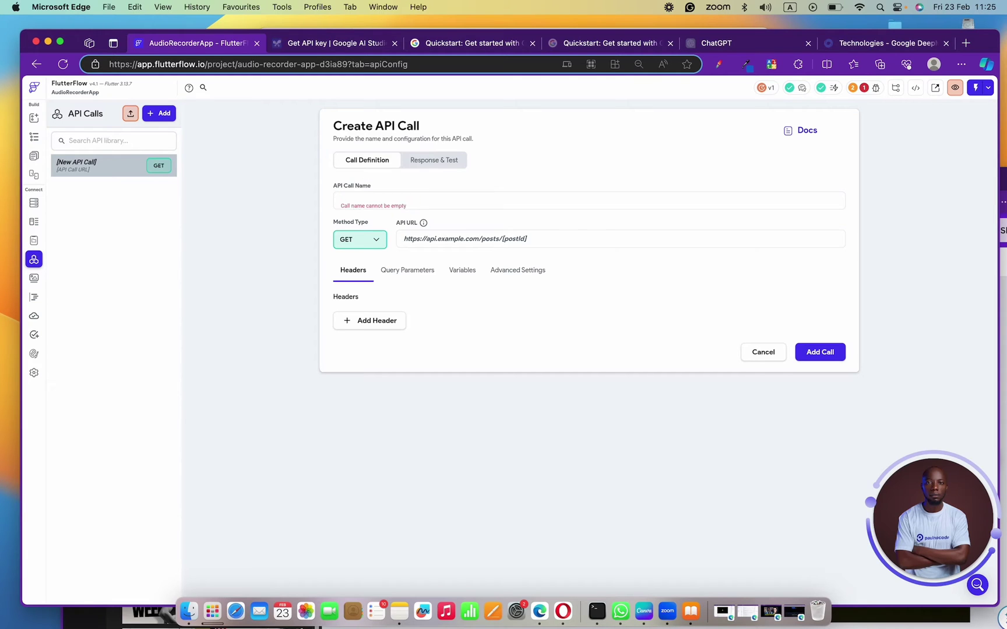
text(Genini)
key(BackSpace)
key(BackSpace)
key(BackSpace)
key(BackSpace)
text(mini)
Set the Gemini call's method to POST, paste the copied generateContent endpoint as its API URL and highlight the $API_KEY placeholder.
click(354, 245)
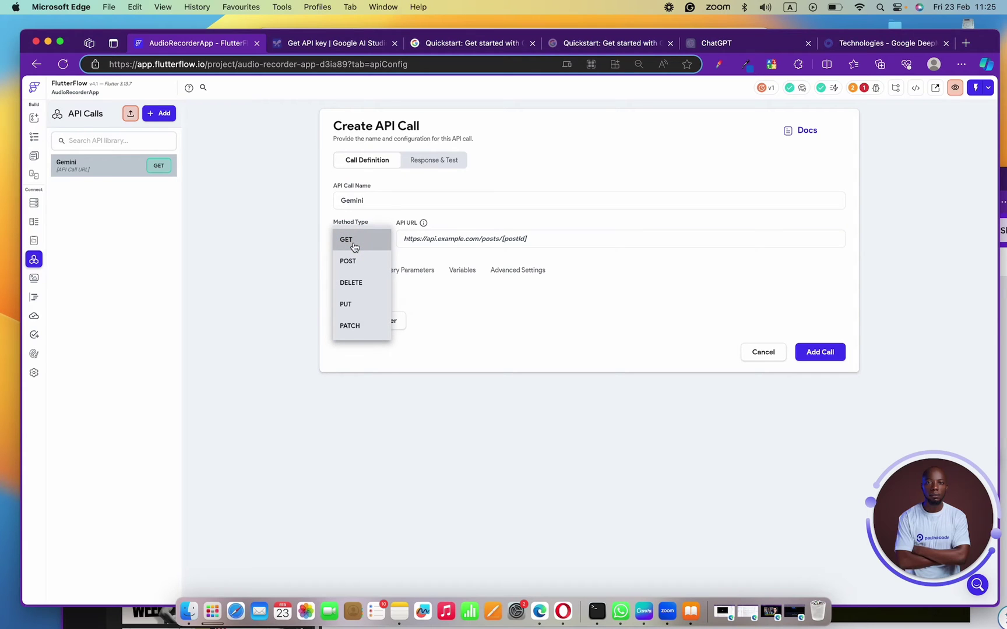
click(349, 262)
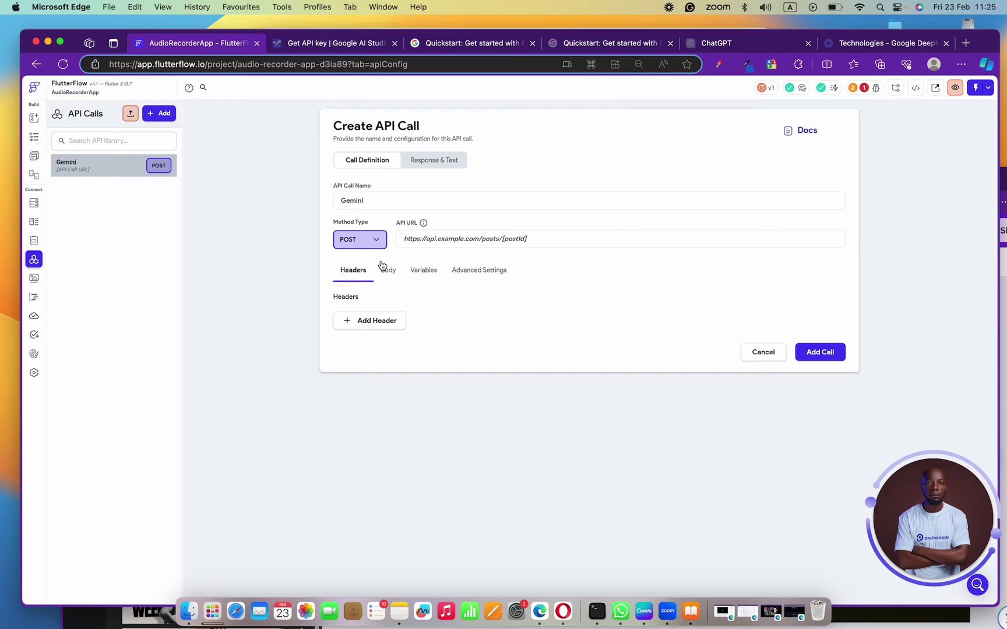
click(360, 245)
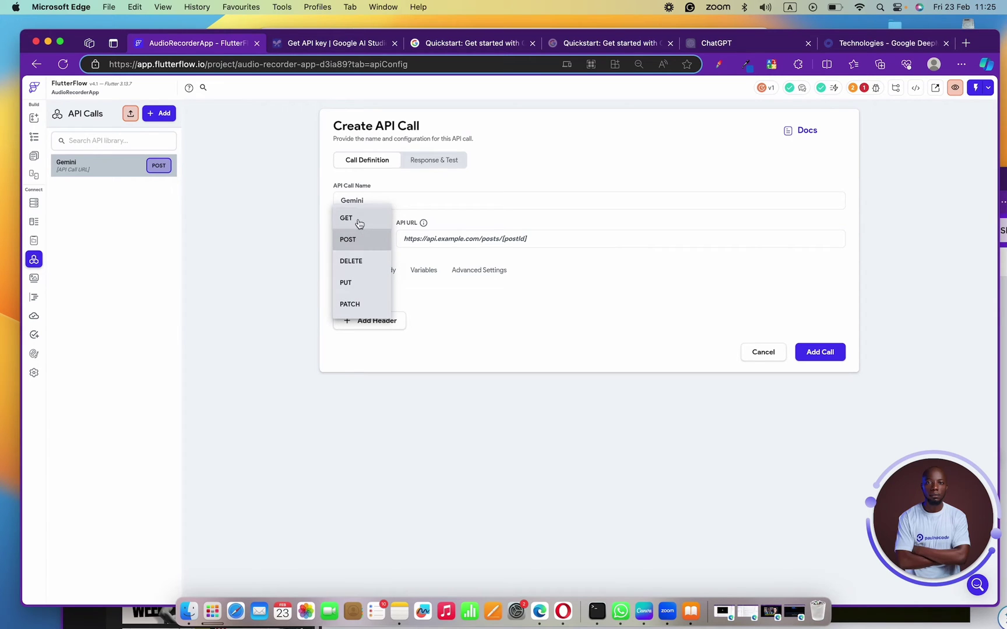
click(483, 238)
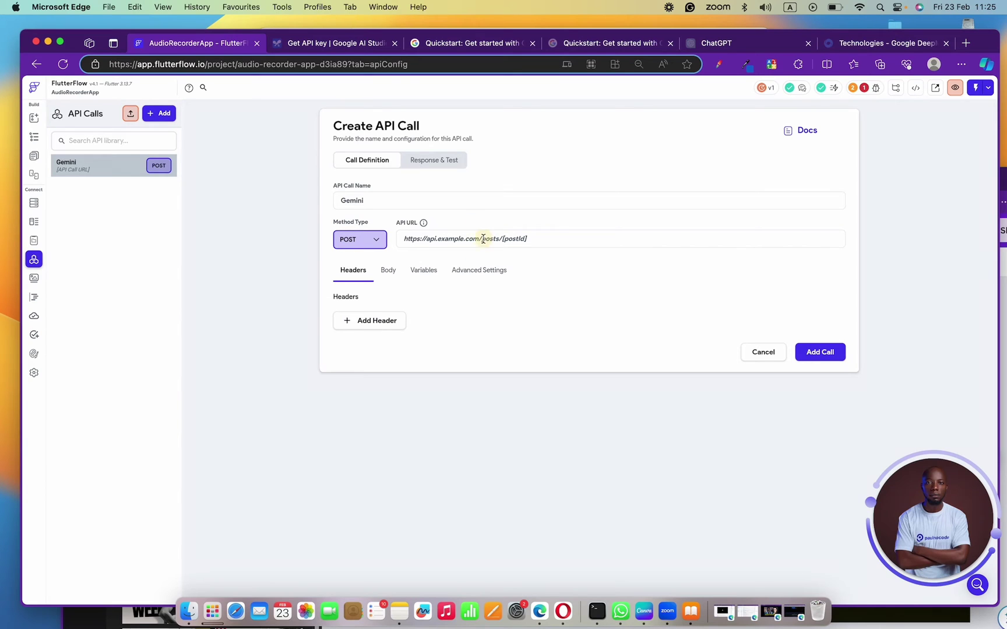
key(cmd+v)
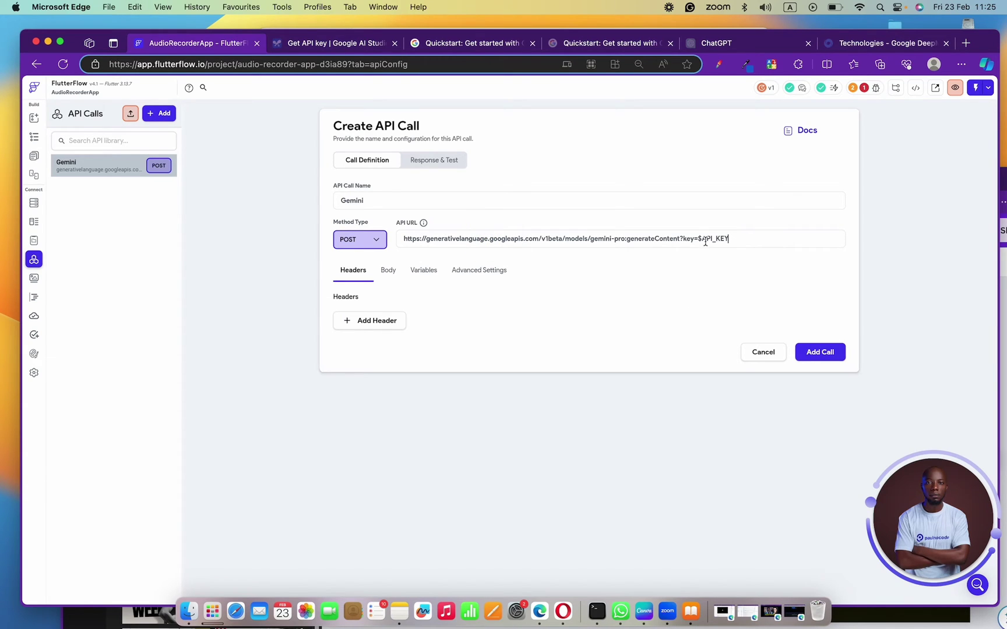
drag(701, 238, 730, 240)
click(710, 238)
drag(699, 239, 754, 237)
Copy "Content-Type: application/json" from the REST quickstart's curl example and add it as a header of the Gemini call.
click(340, 44)
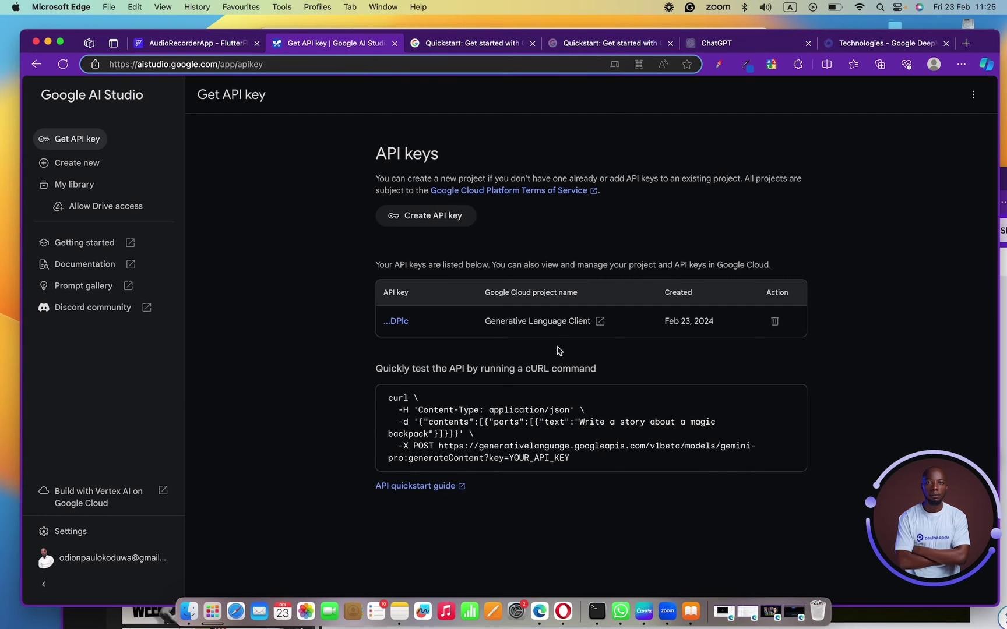
click(469, 41)
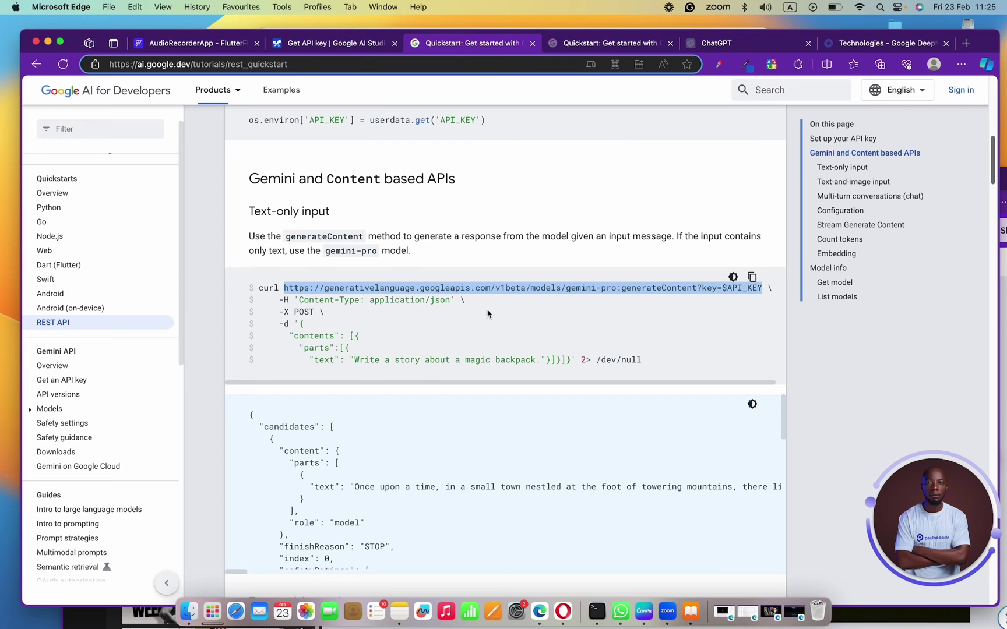
scroll(423, 372, down, 3)
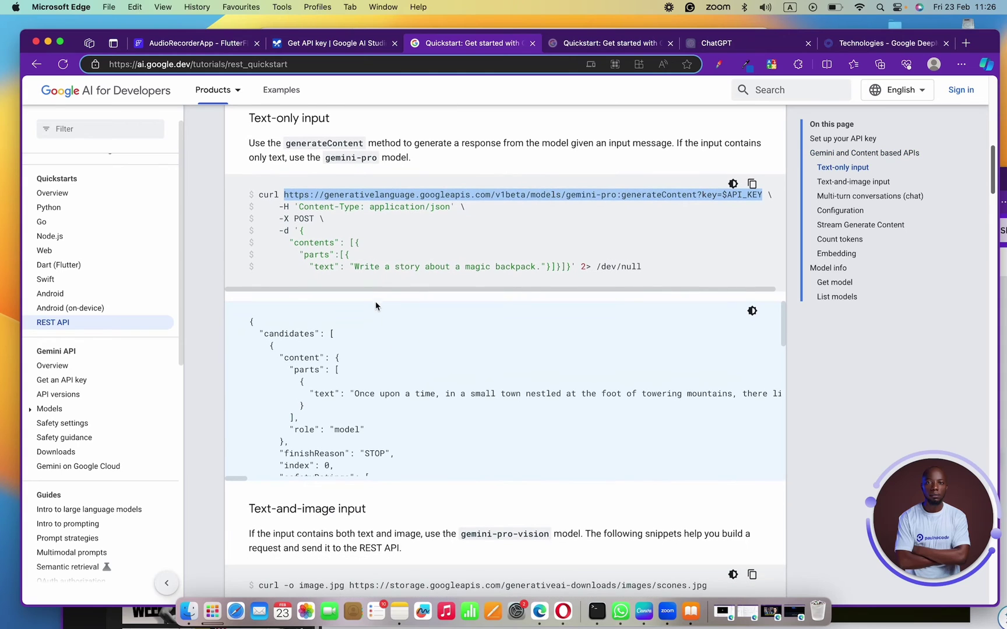
scroll(283, 381, down, 2)
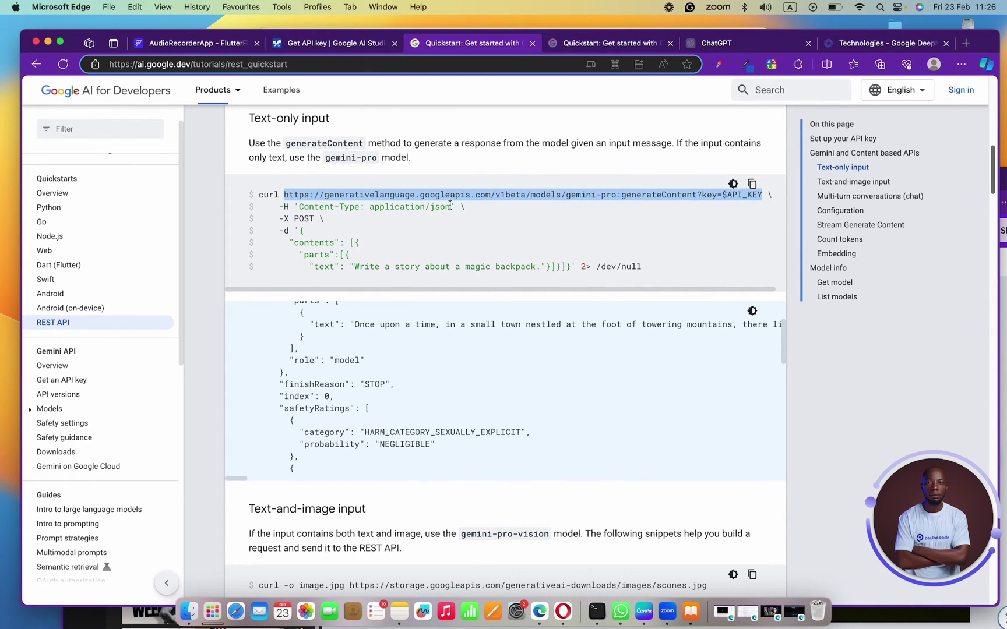
drag(450, 206, 299, 207)
key(super+c)
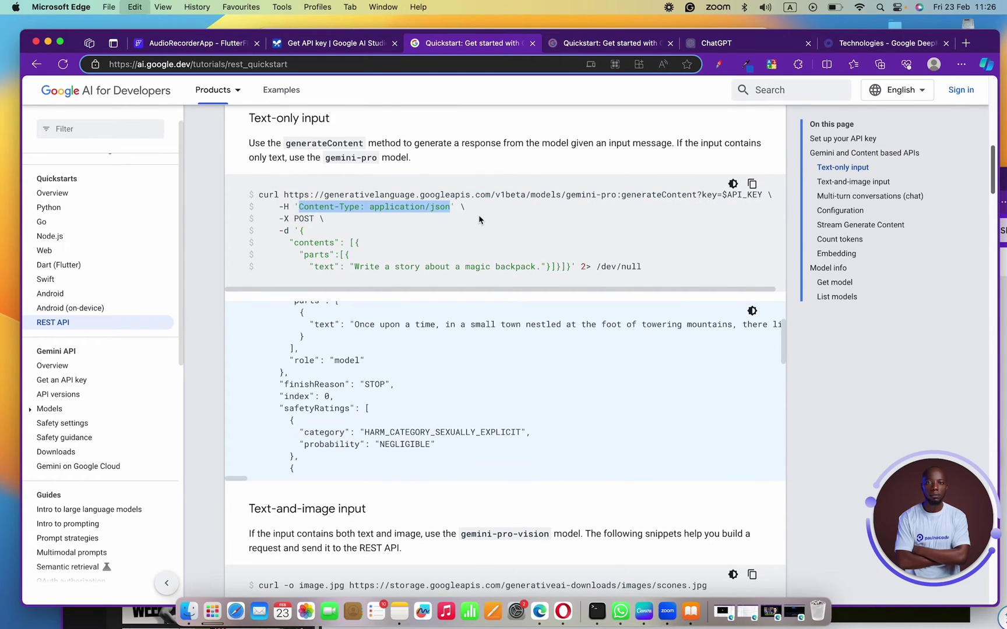
click(323, 45)
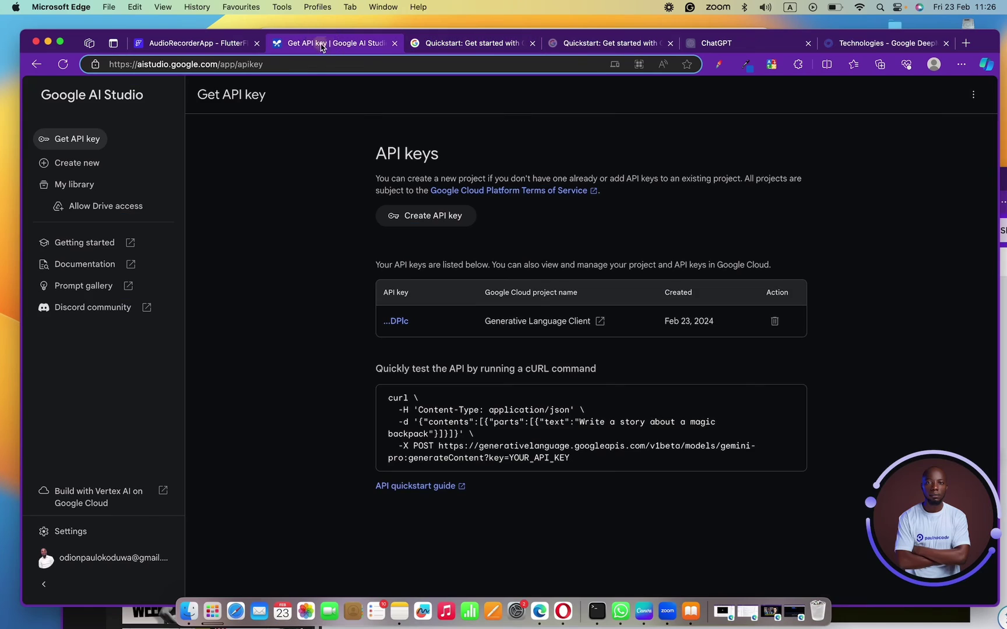
click(186, 45)
click(380, 321)
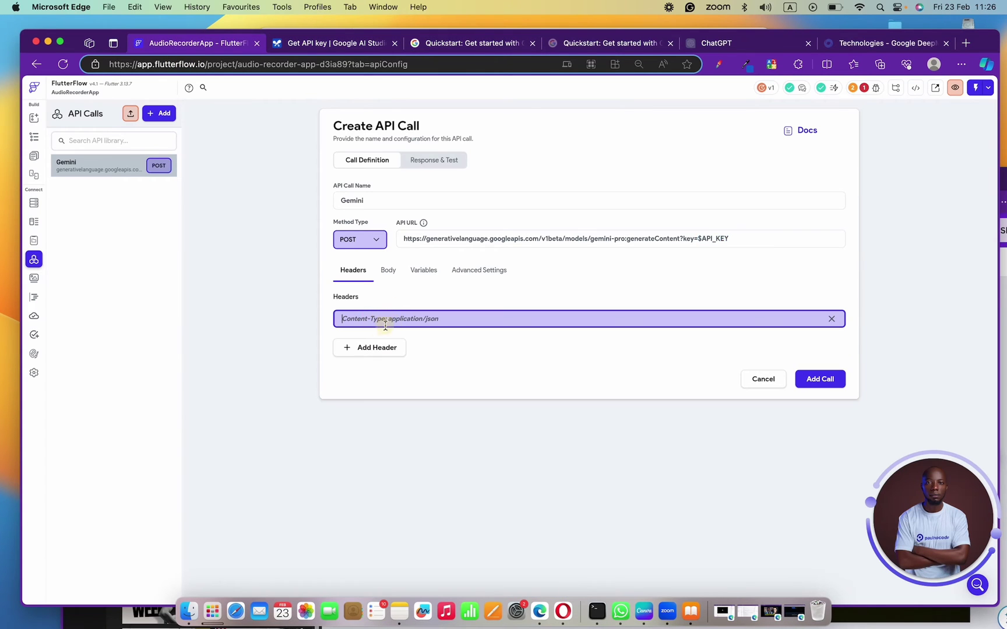
key(super+v)
Copy the JSON request body from the Text-only input curl example in the REST quickstart.
click(337, 46)
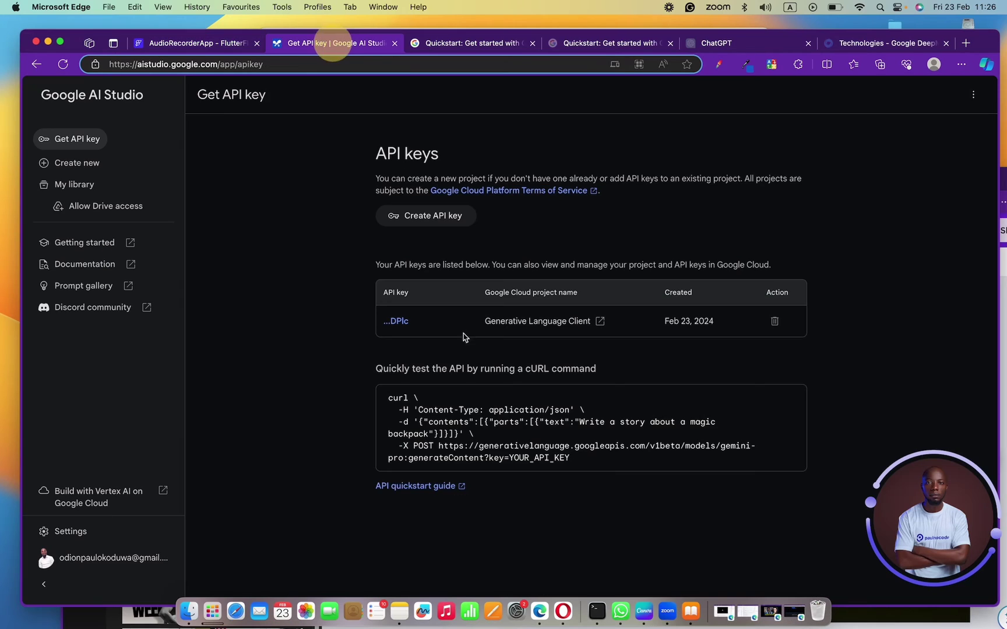
click(489, 42)
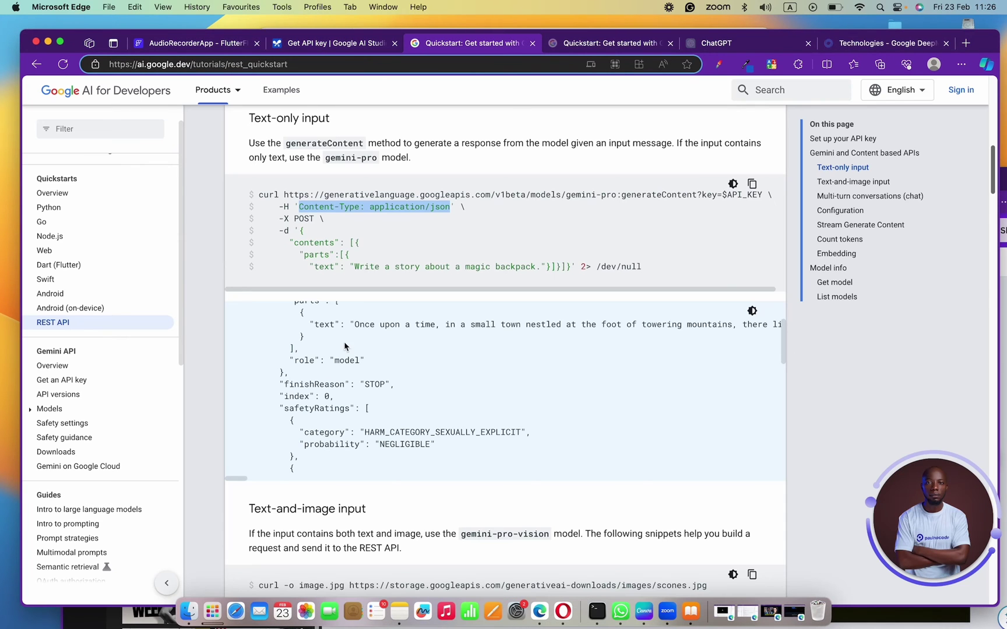
scroll(309, 288, up, 5)
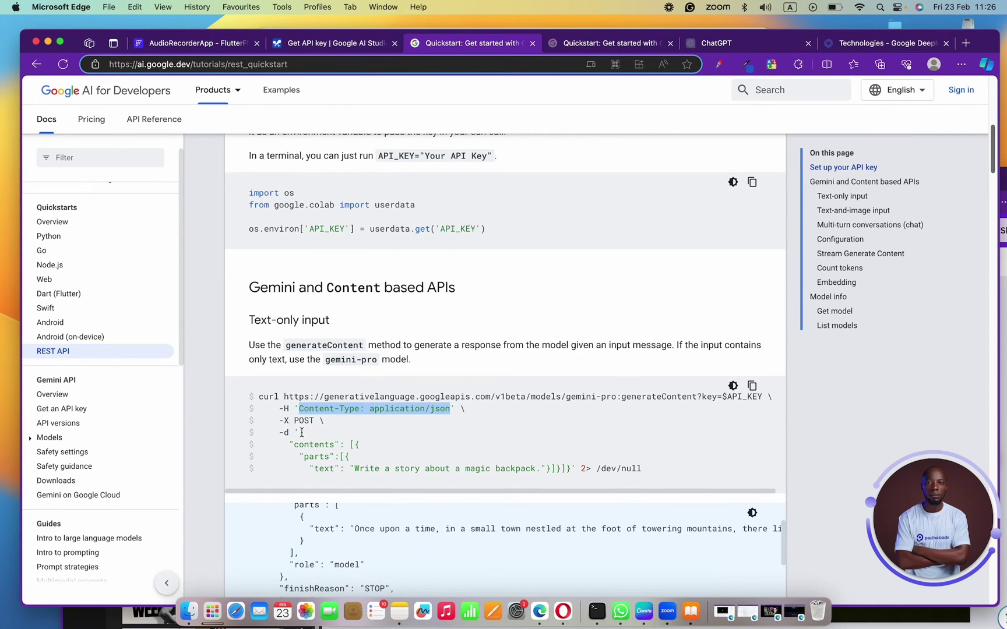
drag(300, 433, 571, 468)
key(super+c)
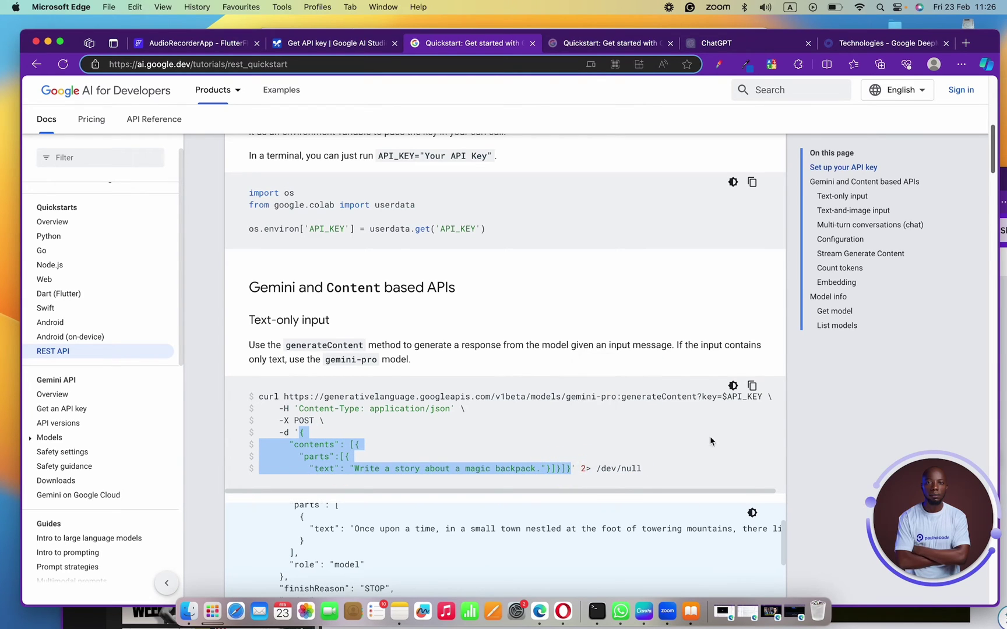
Set the Gemini call's body type to JSON in FlutterFlow, replace its content with the copied request body and format it.
click(201, 47)
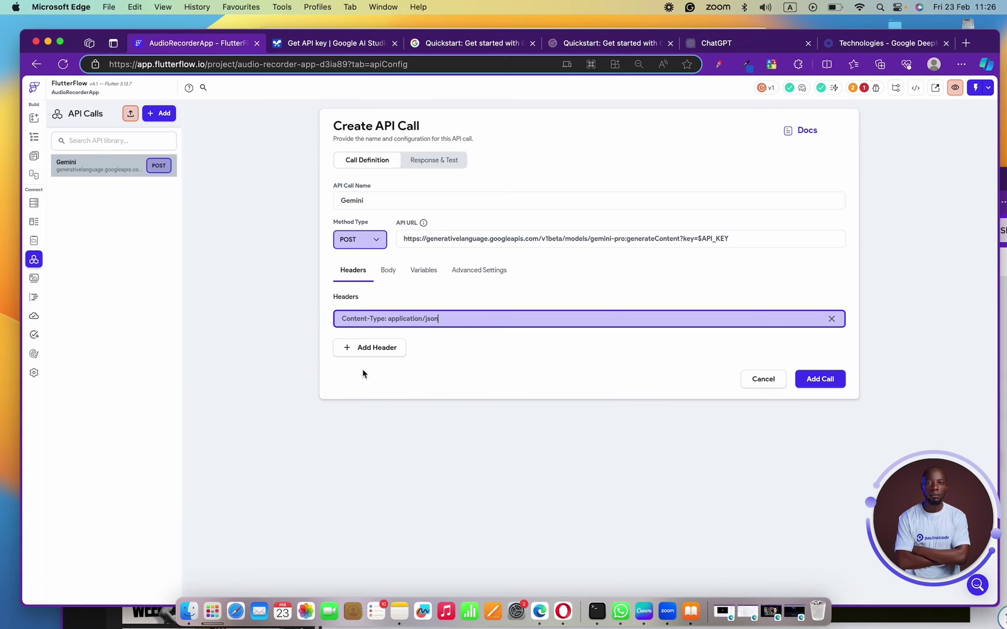
click(385, 272)
click(388, 330)
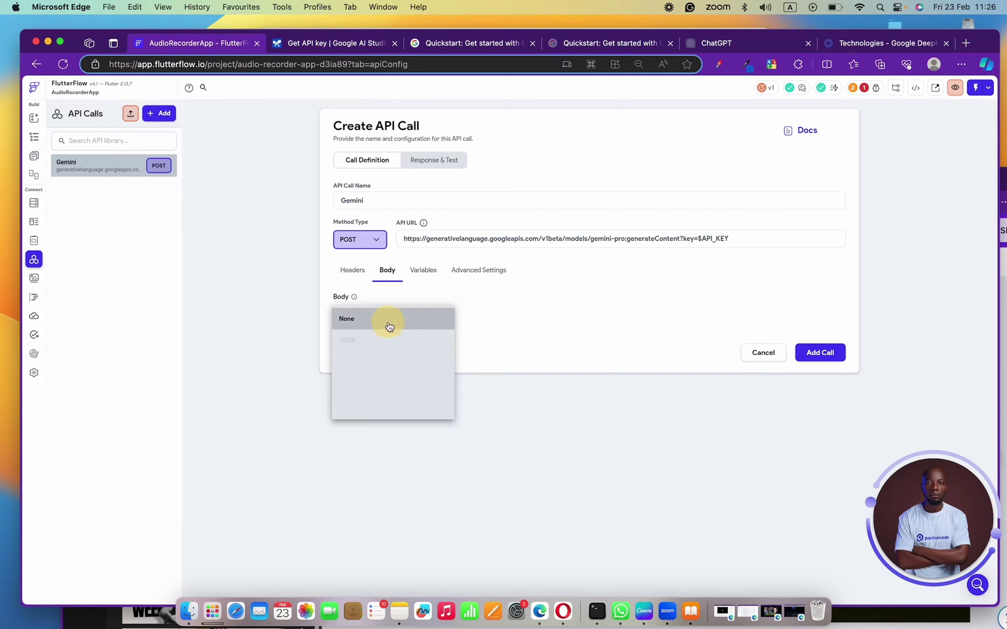
click(380, 341)
click(378, 373)
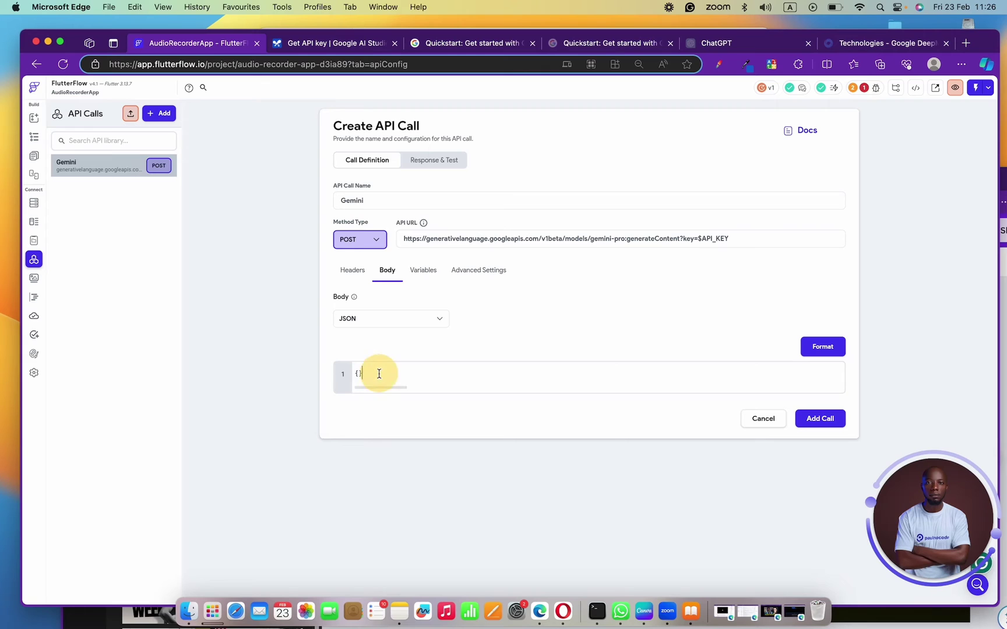
key(super+a)
key(super+v)
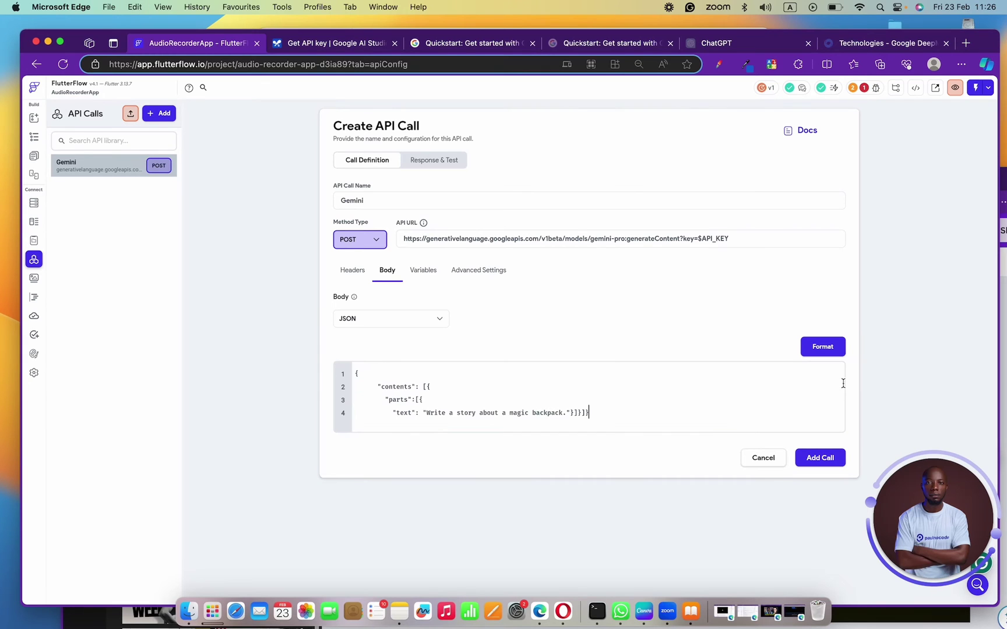
click(817, 348)
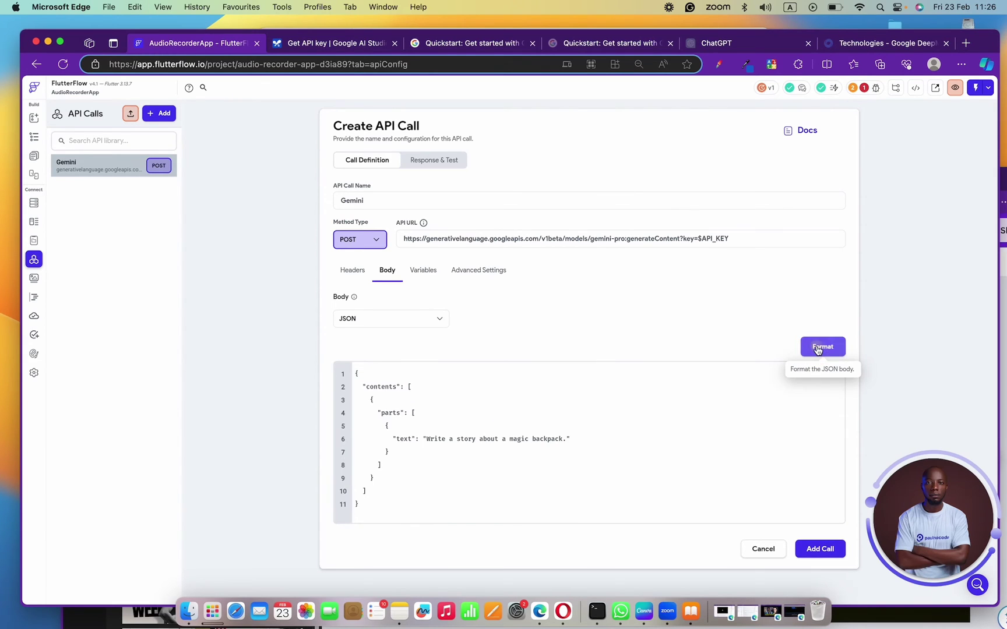
click(399, 610)
drag(685, 404, 478, 400)
click(912, 259)
Add a String variable named "apik_key" to the Gemini call.
click(430, 274)
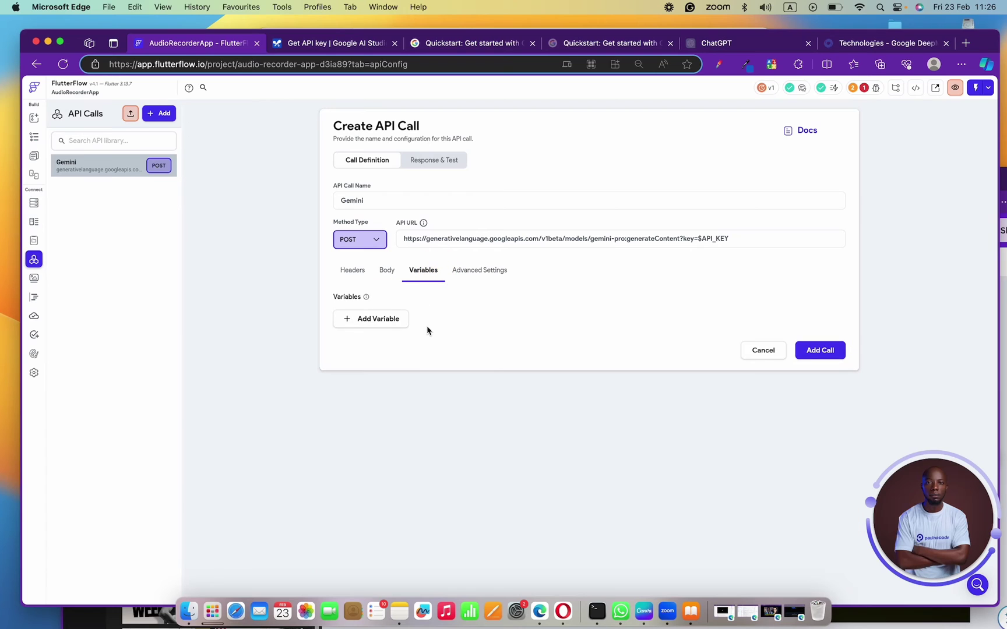
click(389, 326)
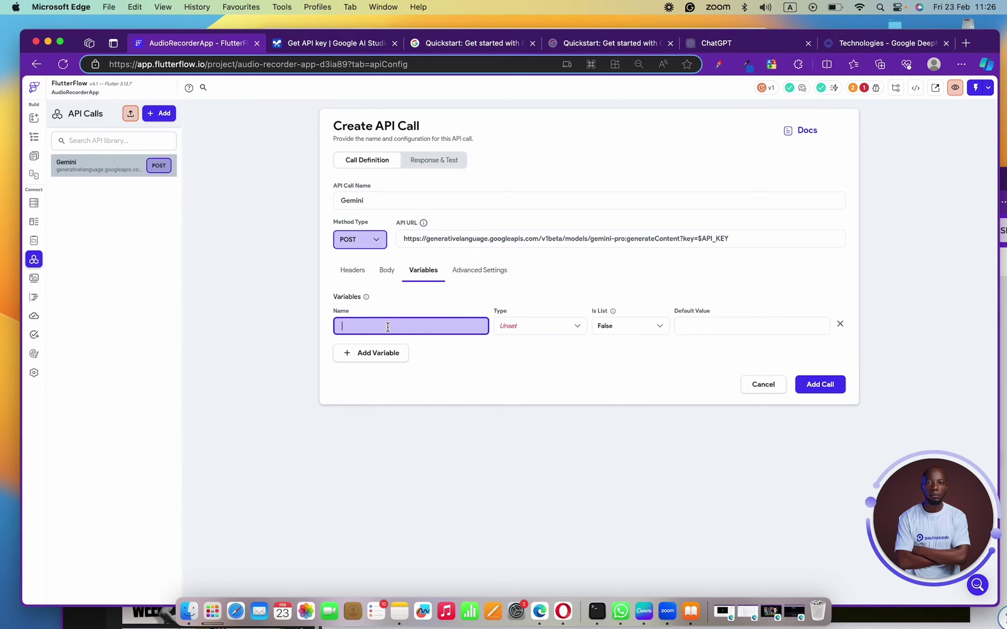
text(apik_key)
click(521, 331)
click(520, 328)
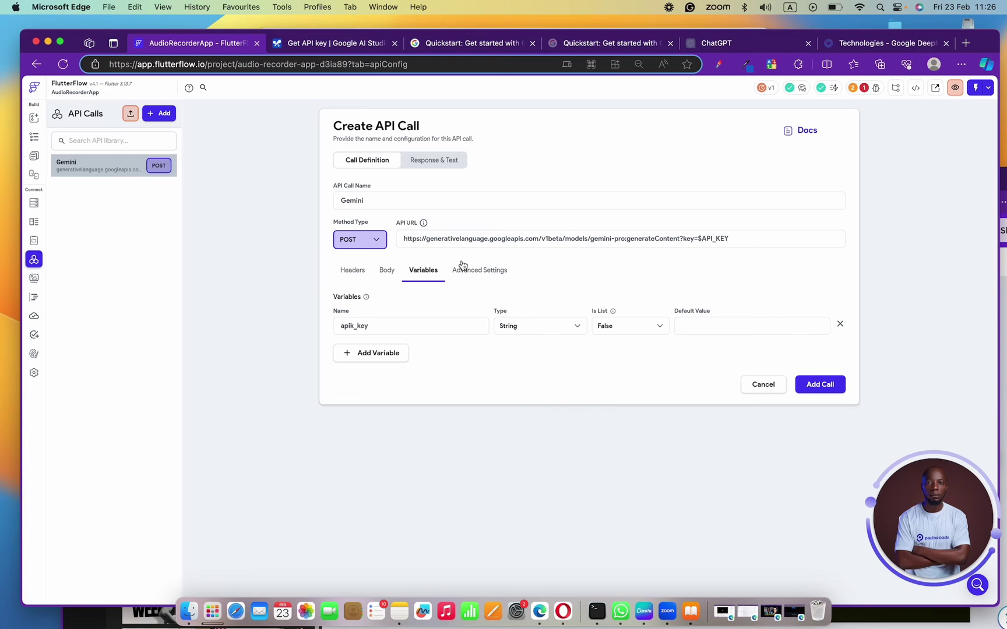
Replace the $API_KEY placeholder at the end of the API URL with the bracketed variable [api_key].
click(355, 271)
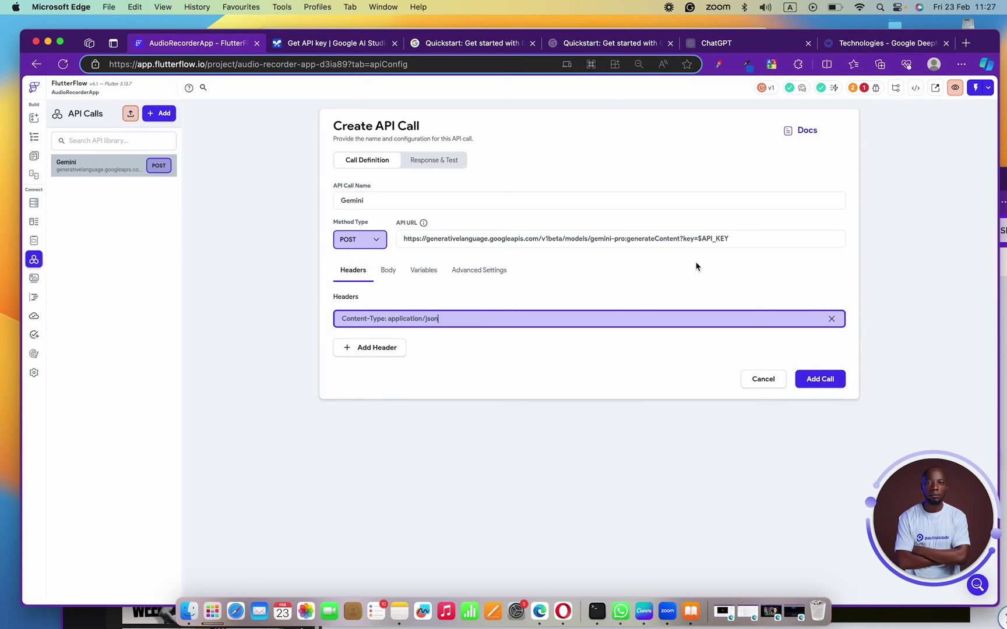
click(741, 241)
triple_click(740, 241)
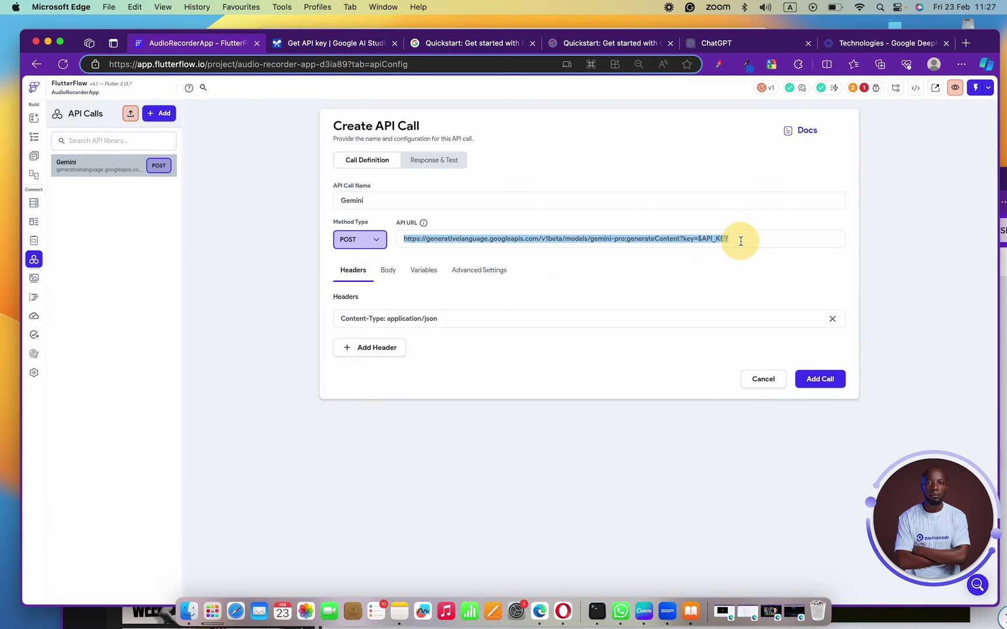
click(740, 241)
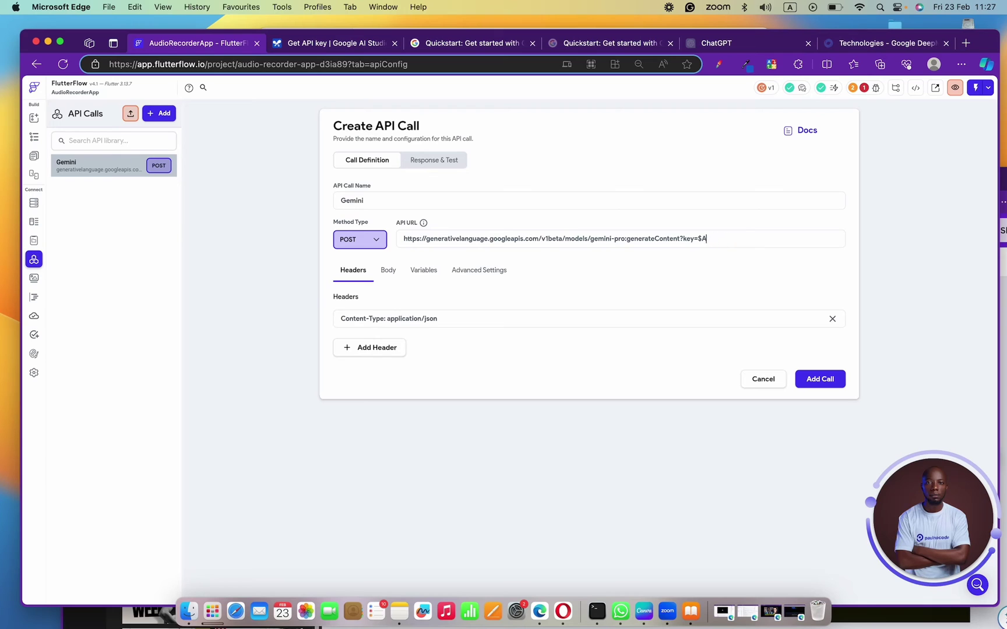
text([api_key)
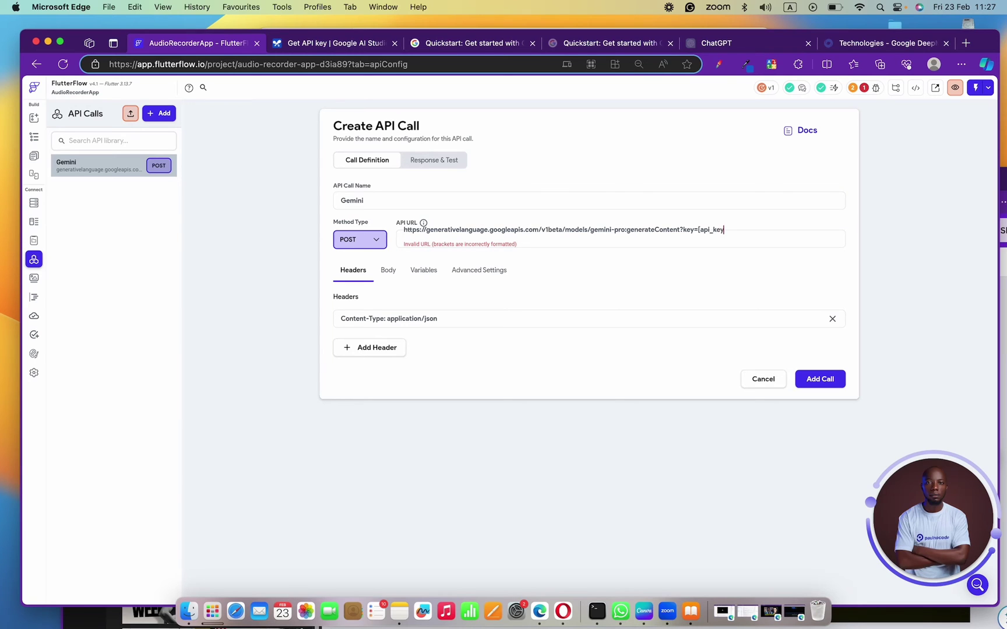
text(])
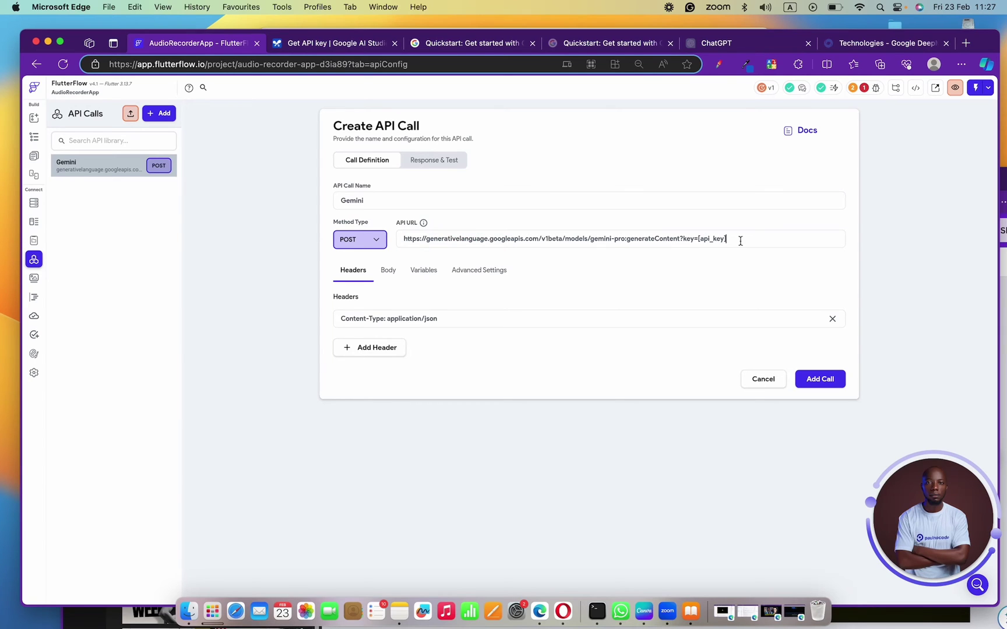
Add a second variable named "prompt" of type String to the Gemini call.
click(391, 274)
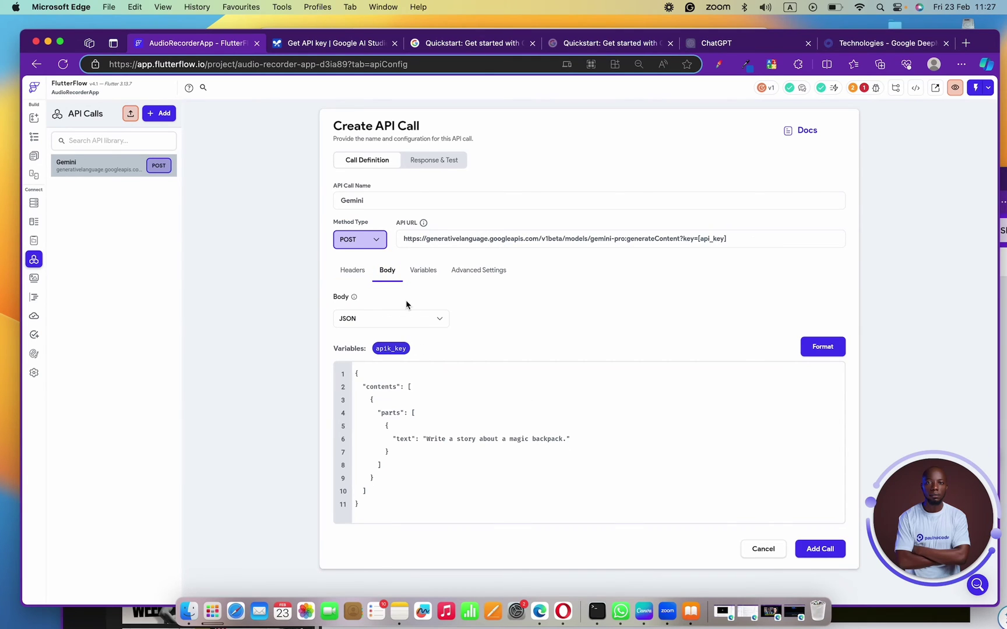
click(420, 273)
click(388, 353)
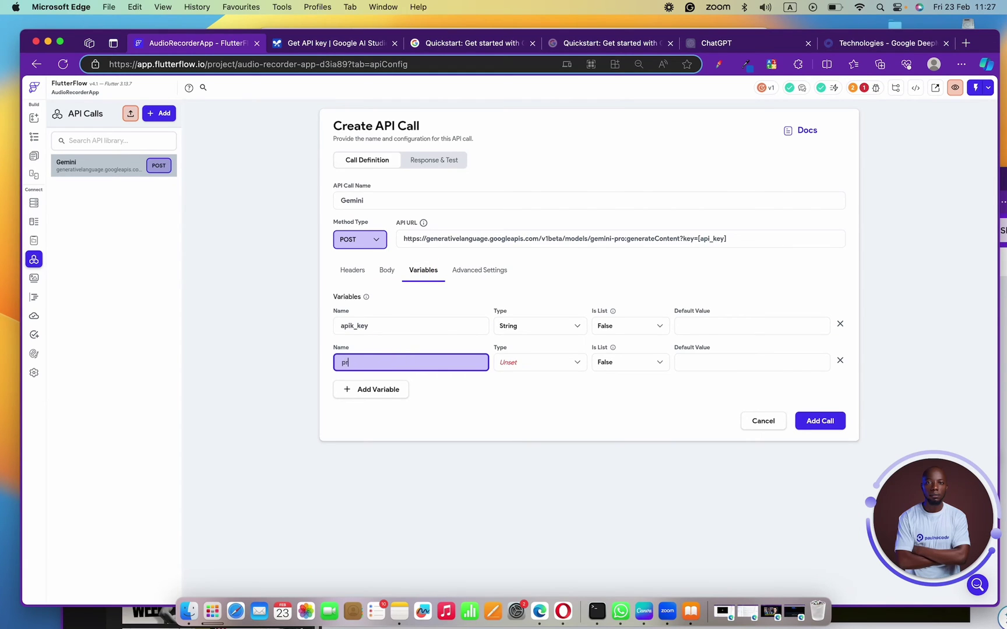
click(534, 362)
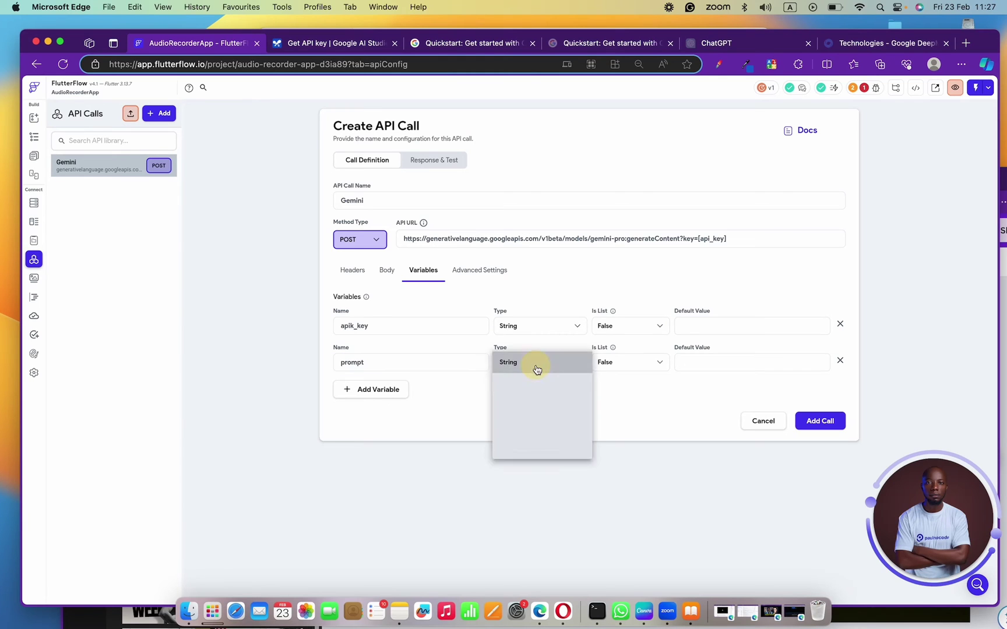
click(533, 363)
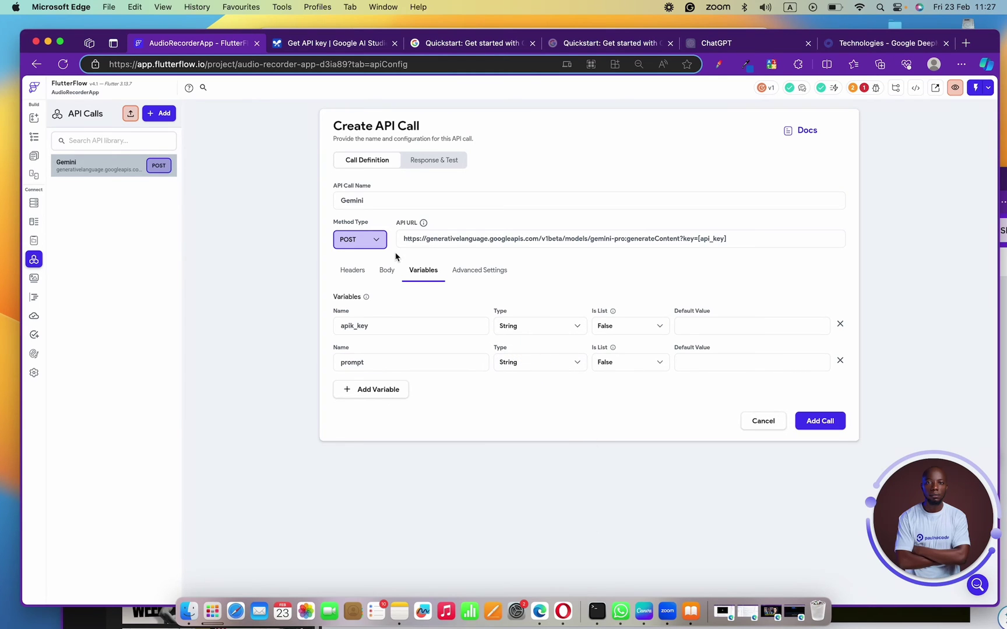
Replace the magic backpack sentence in the JSON body's "text" value with the prompt variable, keeping the quotes, and format the body.
click(388, 271)
click(350, 273)
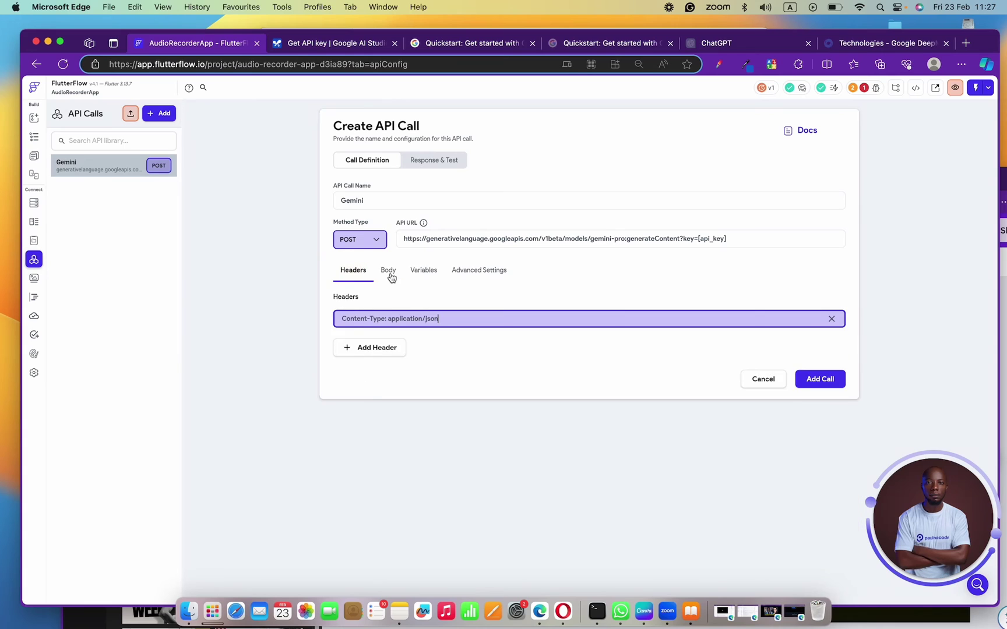
click(387, 272)
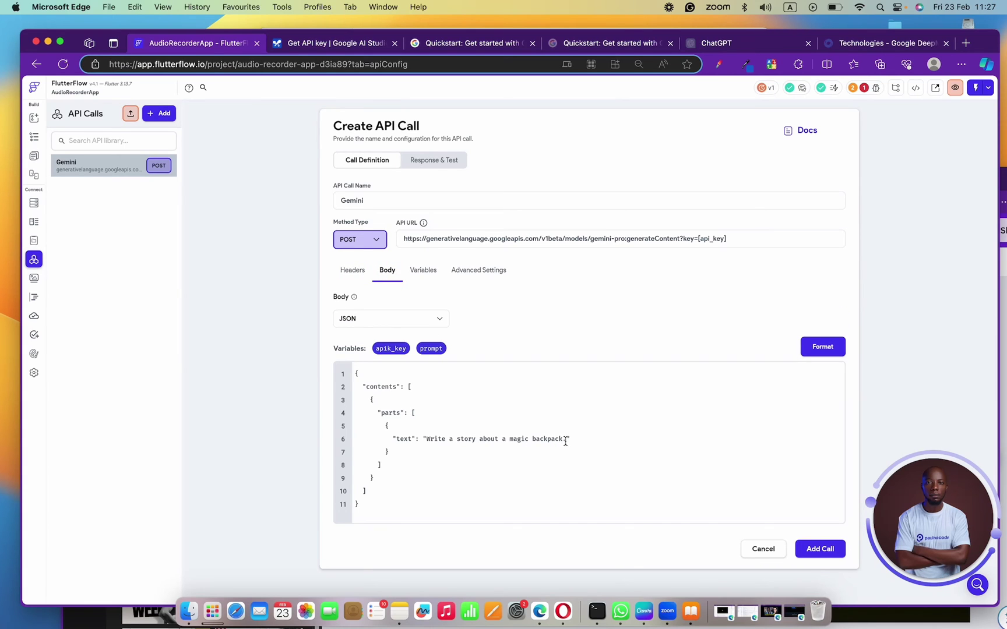
drag(565, 442, 425, 439)
text(W)
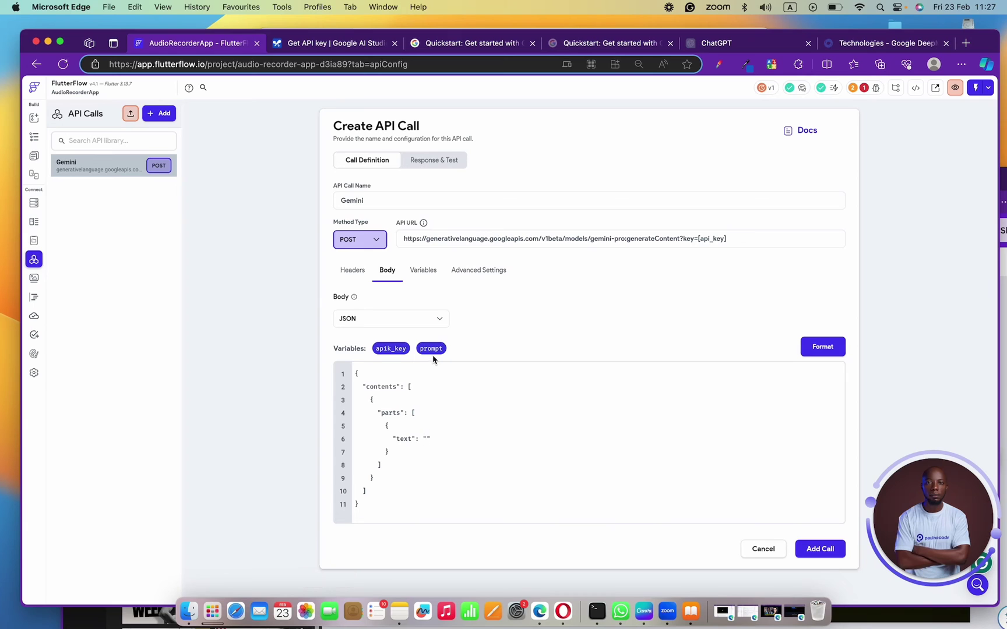
drag(431, 351, 428, 439)
click(823, 347)
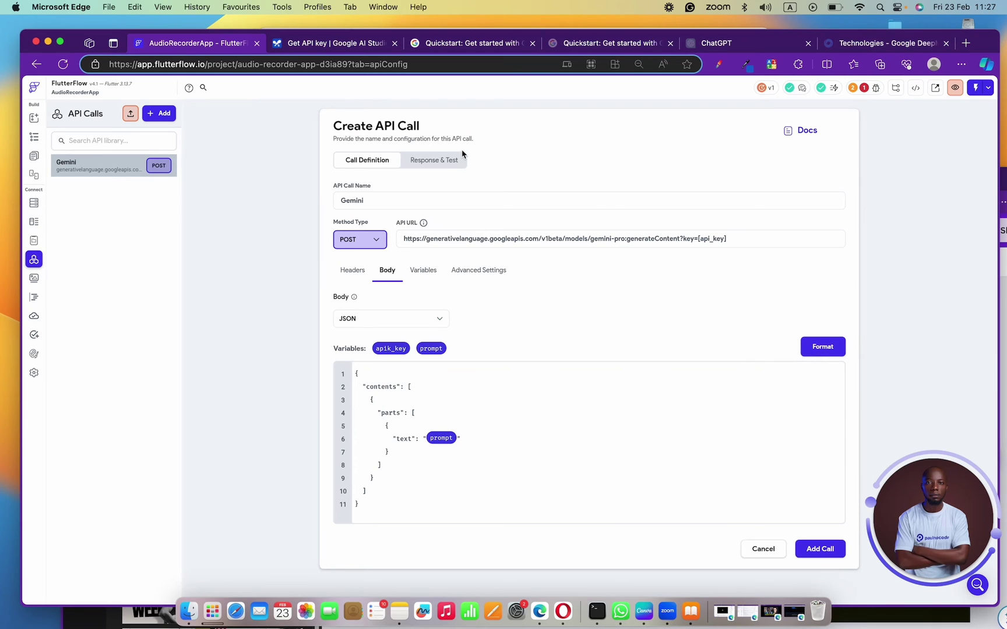
In the response test, paste the API key as the apik_key value and set prompt to "Create a story about 1914 nigeria".
click(366, 160)
click(437, 166)
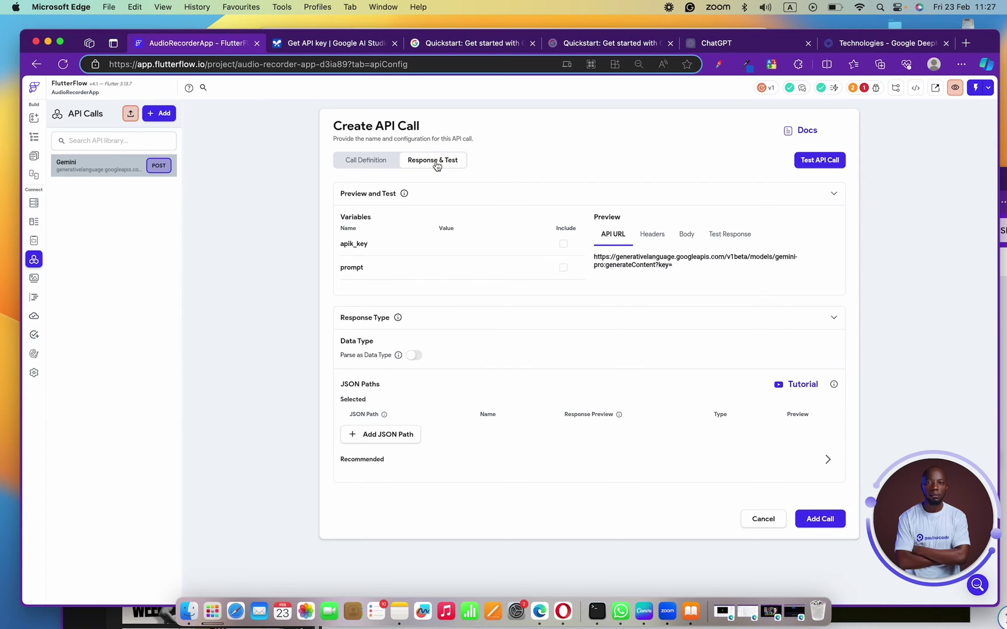
click(435, 246)
key(super+v)
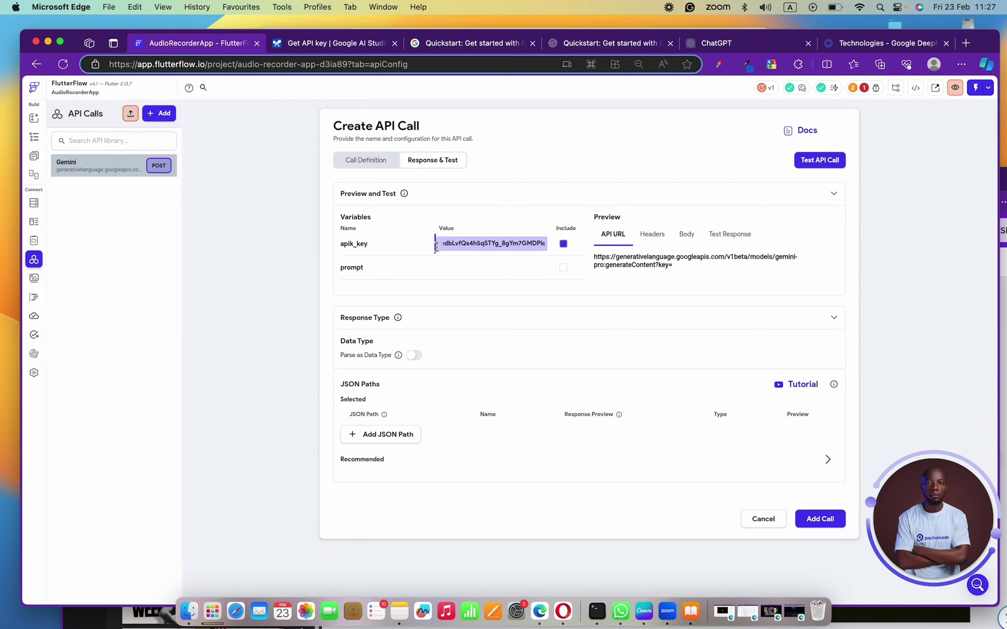
click(456, 262)
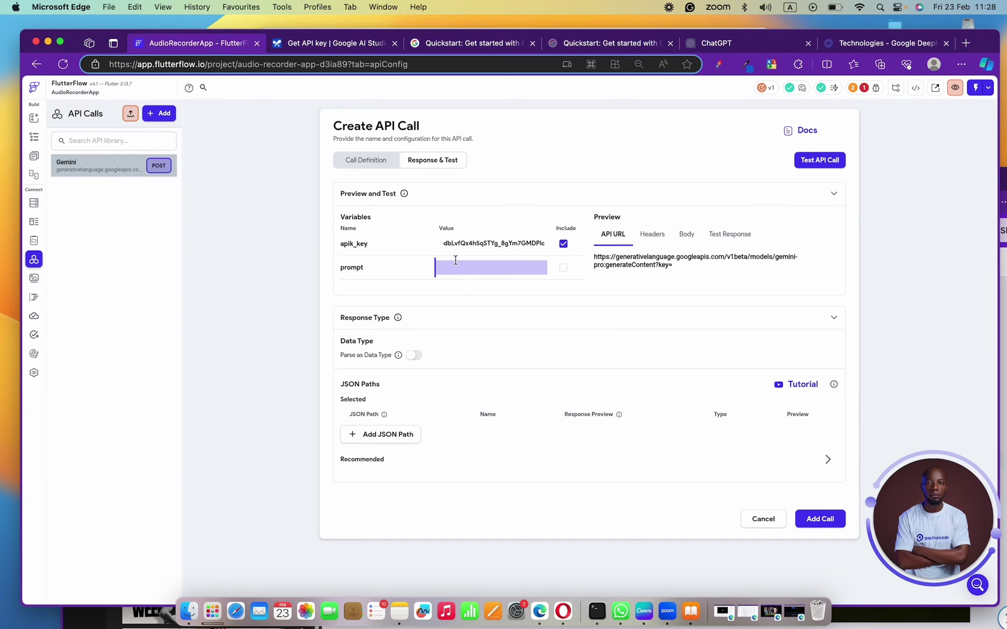
text(Create a)
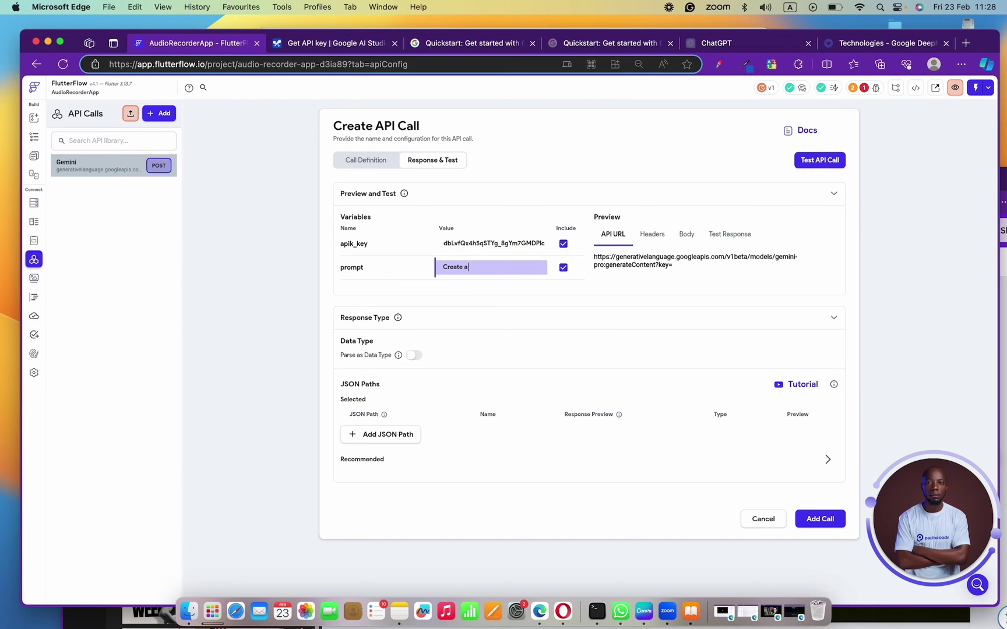
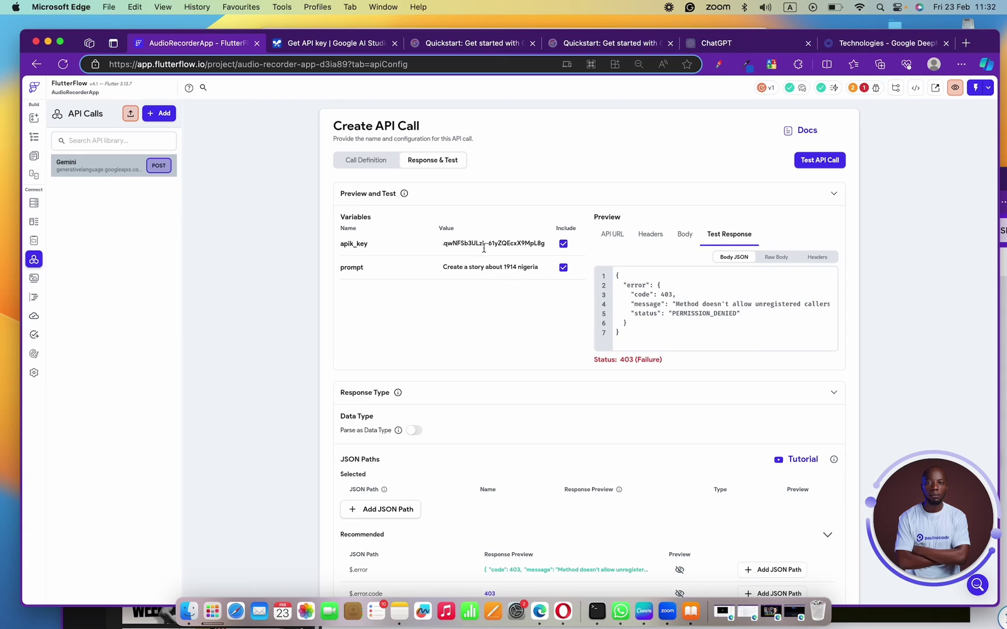
Replace the [API_KEY] placeholder at the end of the API URL in the call definition with the actual API key.
click(374, 160)
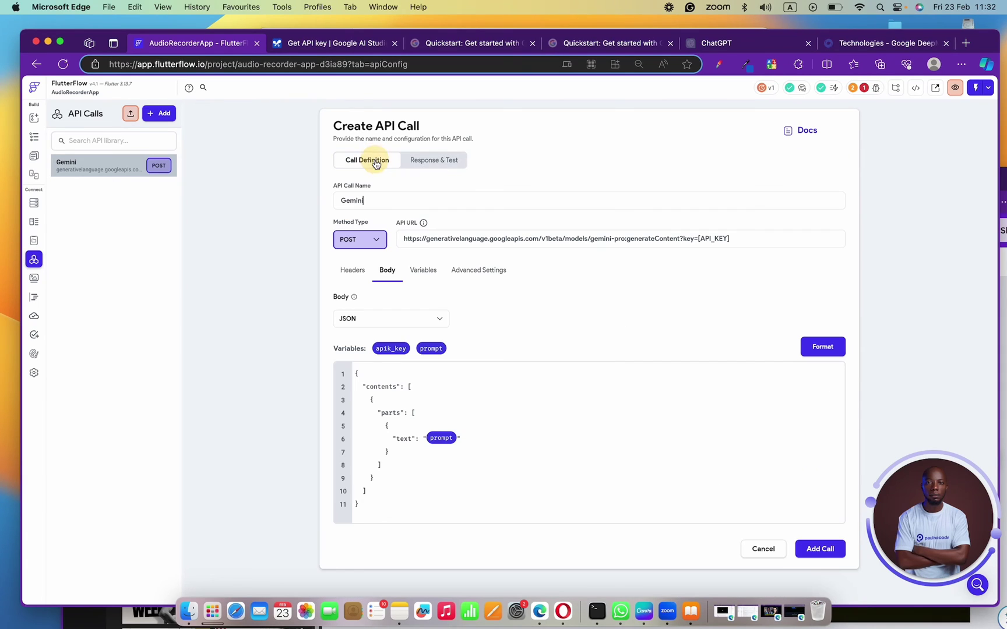
click(742, 235)
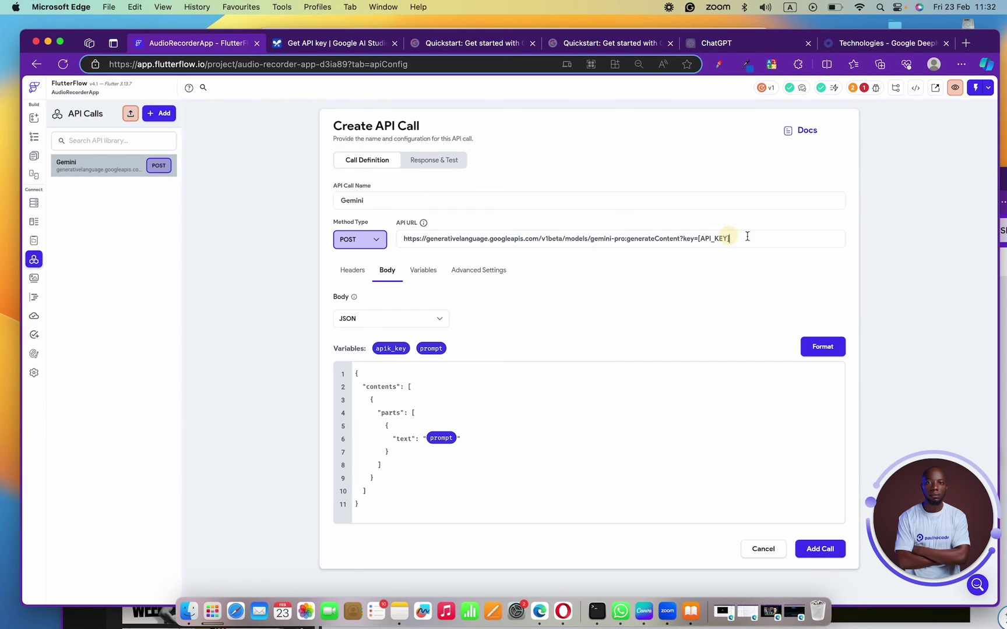
key(BackSpace)
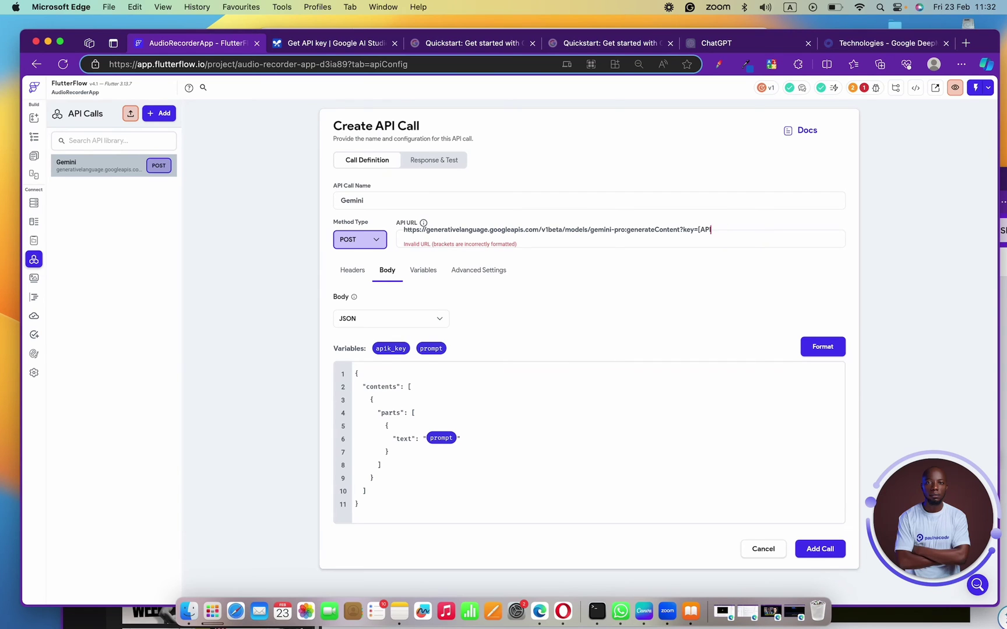
key(BackSpace)
key(BackSpace)
key(BackSpace)
key(BackSpace)
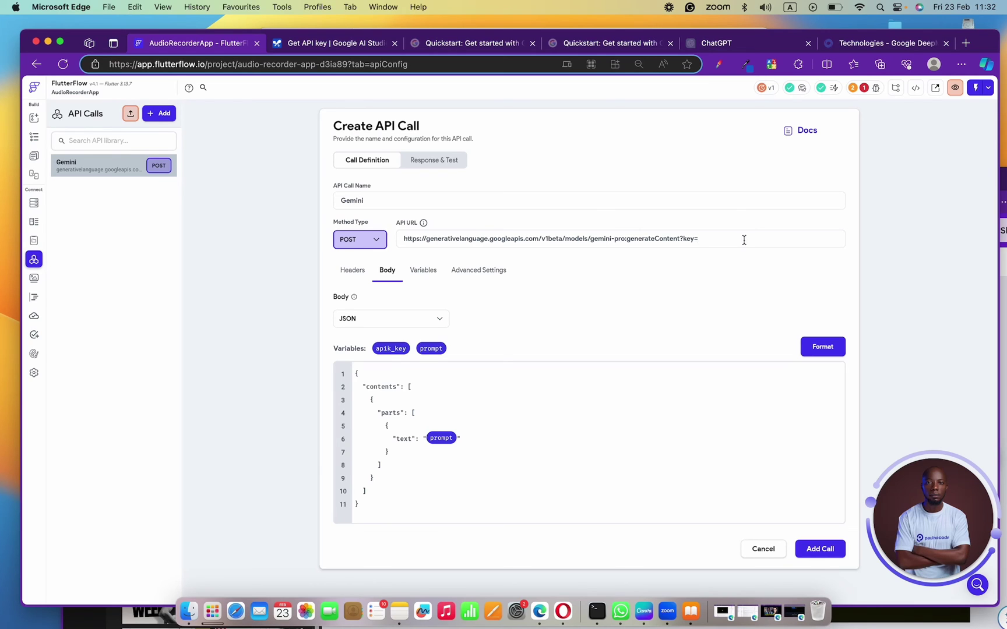
key(super+v)
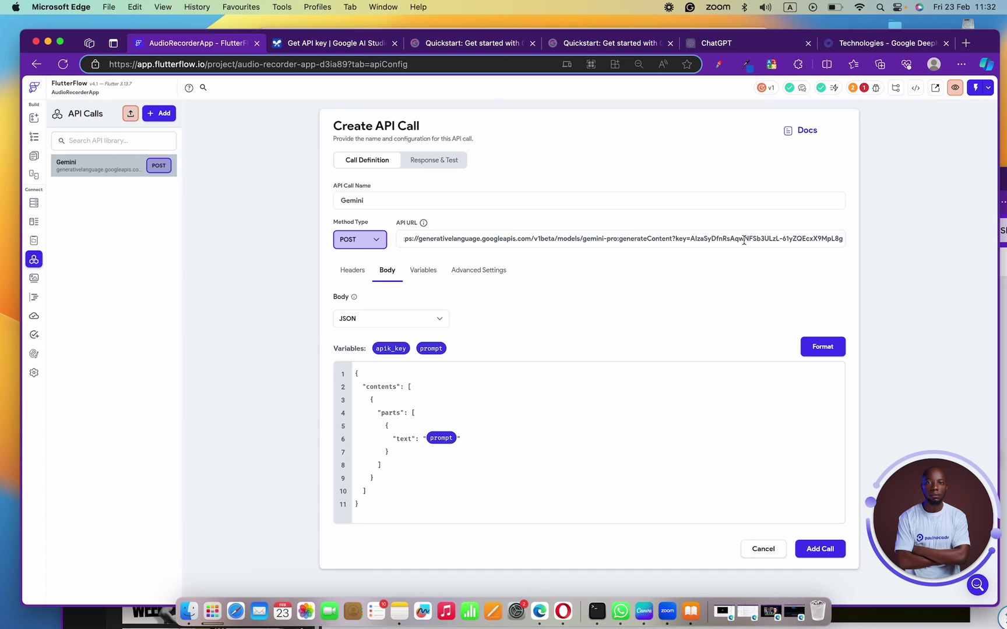
Exclude the apik_key variable from the response test and test the API call.
click(431, 161)
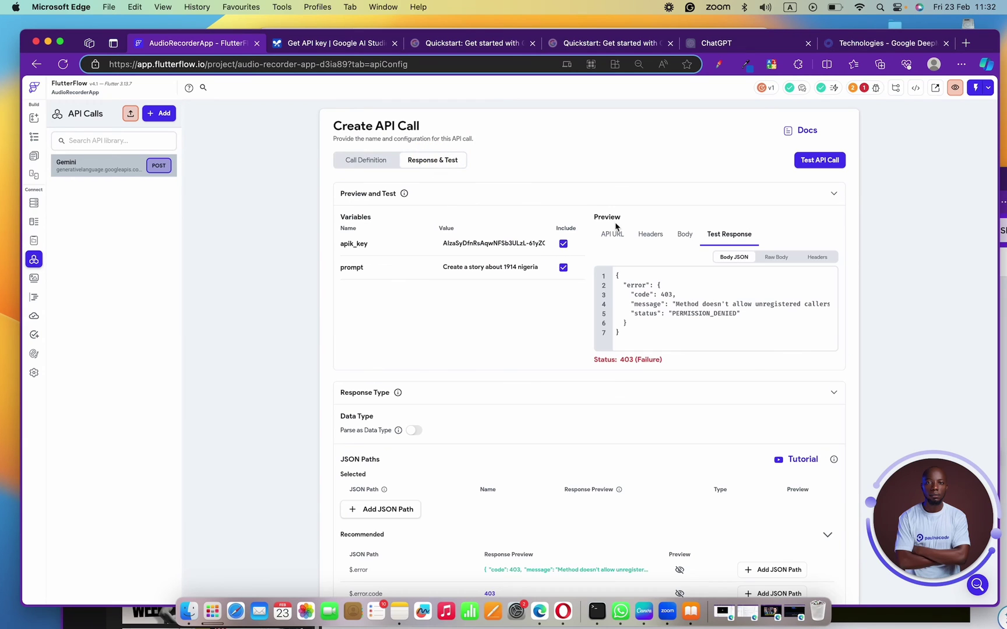
click(563, 244)
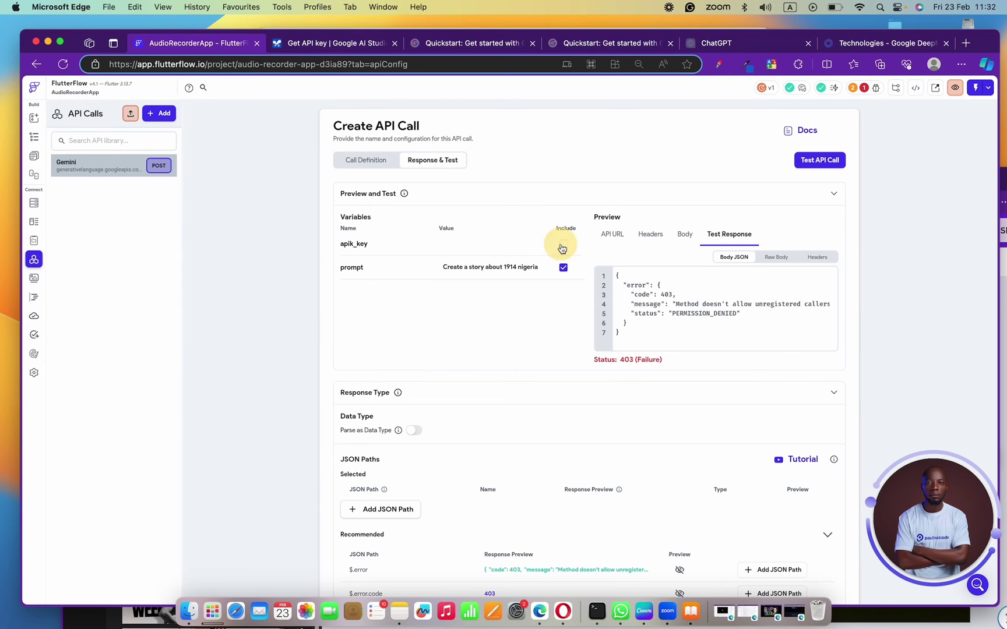
click(832, 158)
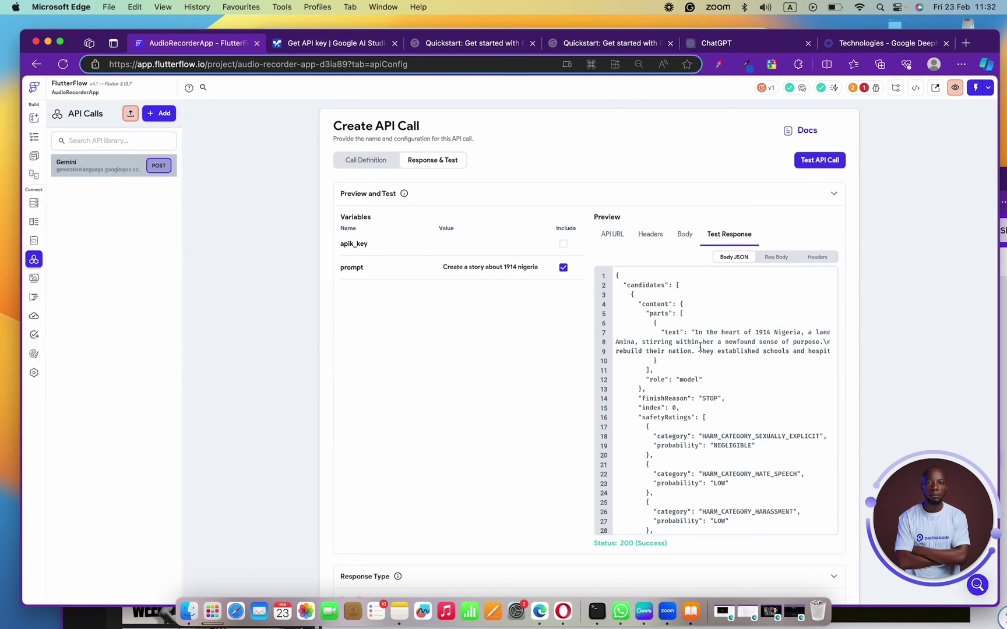
Examine the generated story text, safety ratings and recommended JSON paths of the test response, and return to the call definition.
click(666, 332)
click(694, 332)
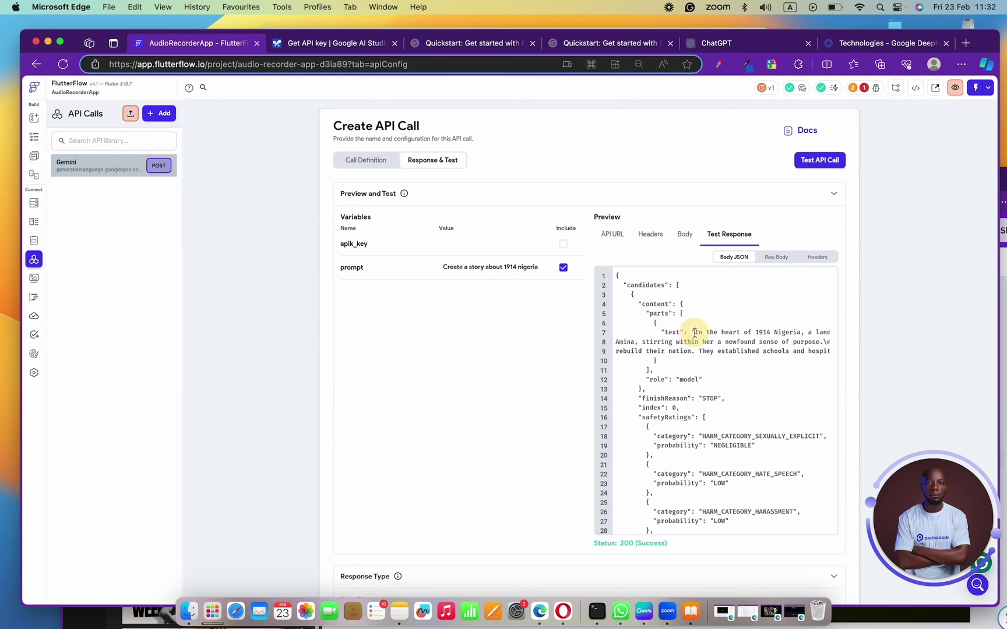
drag(695, 333, 831, 342)
click(562, 387)
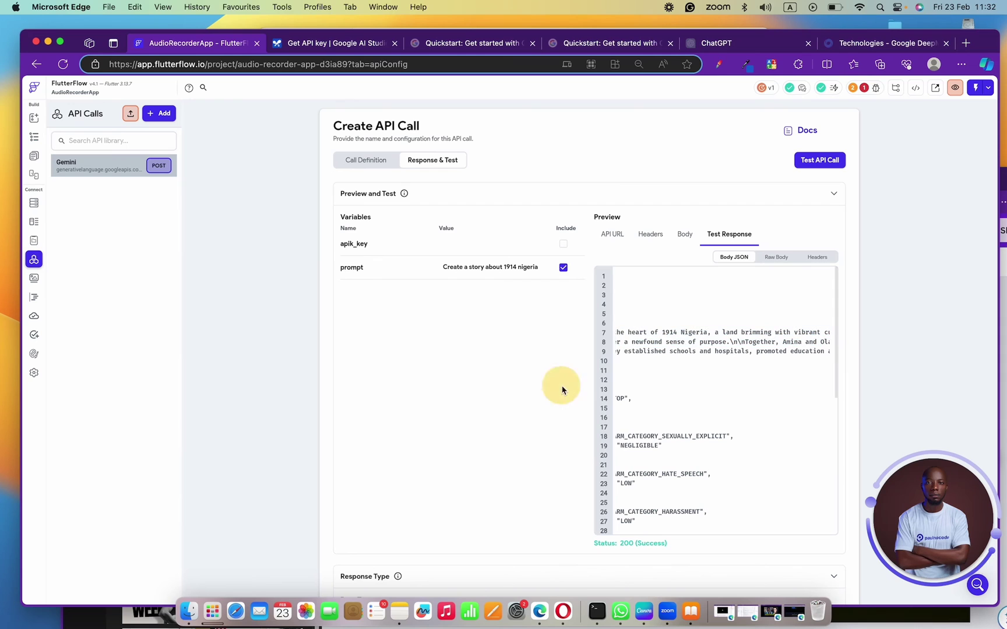
scroll(696, 385, left, 5)
scroll(696, 385, down, 15)
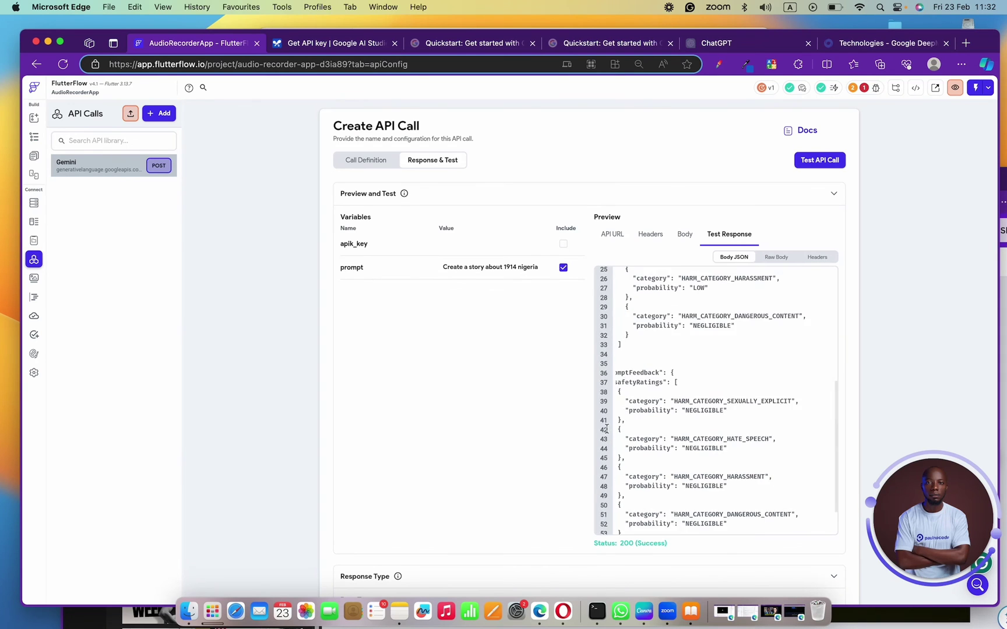
scroll(484, 431, down, 3)
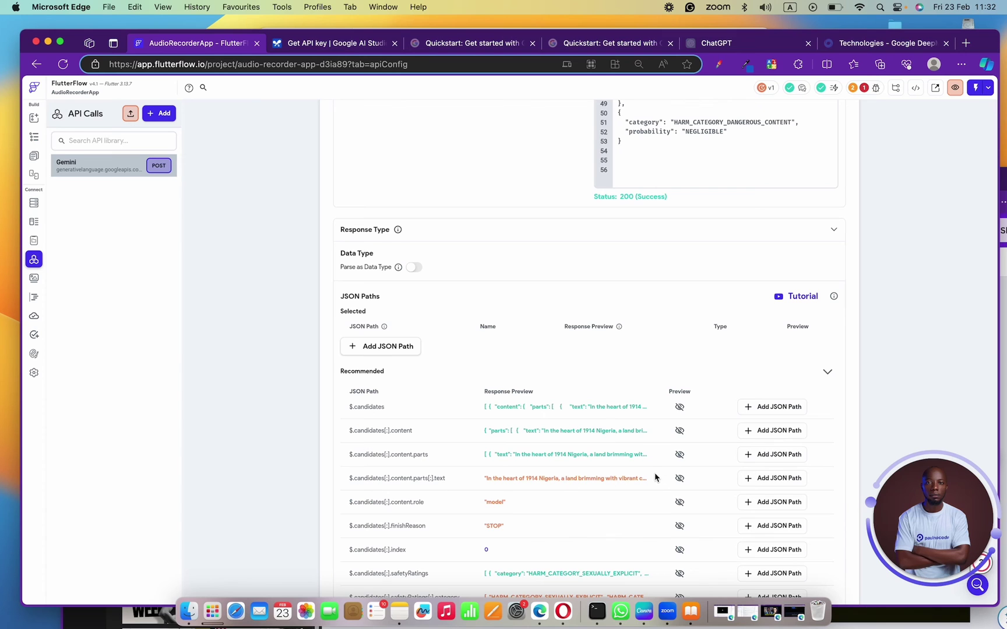
scroll(653, 472, up, 13)
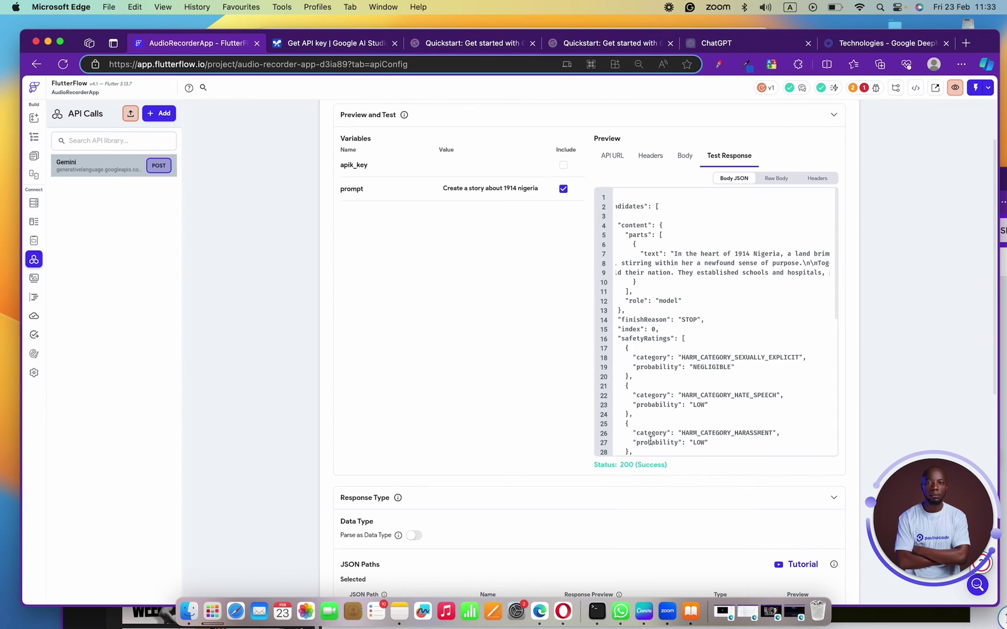
click(367, 162)
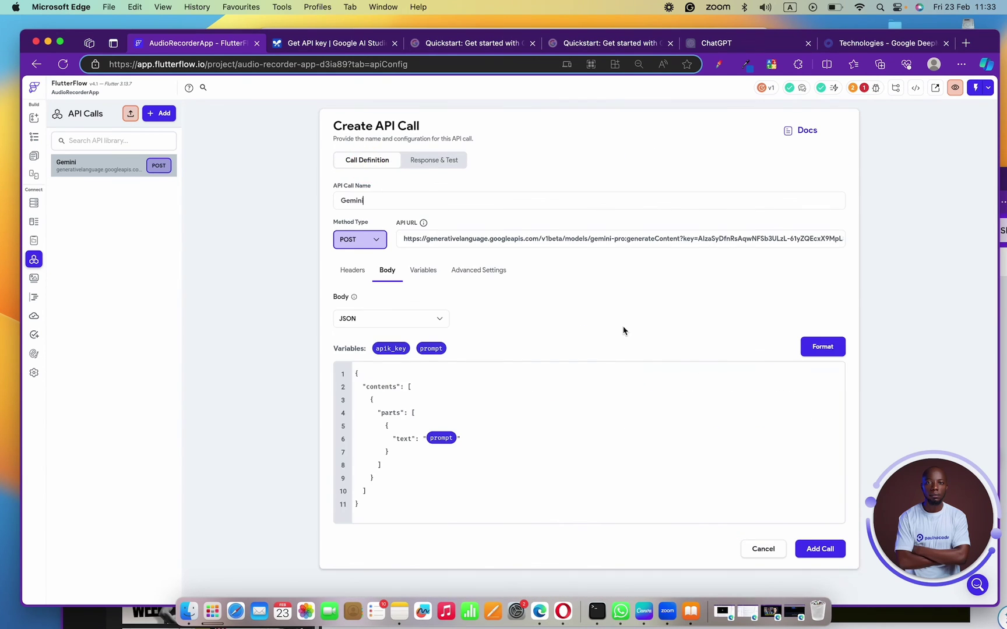
Rename the apik_key variable of the API call to API_KEY.
click(421, 270)
click(441, 327)
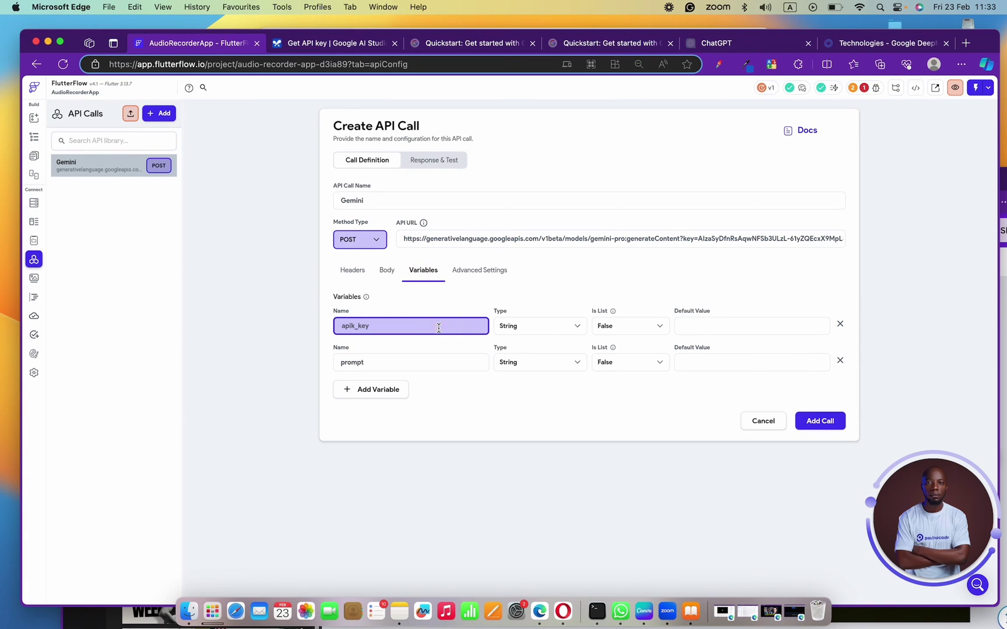
key(BackSpace)
key(BackSpace)
key(BackSpace)
text(API_KEY)
Replace the actual API key at the end of the API URL with the variable placeholder [API_KEY].
click(373, 162)
click(387, 271)
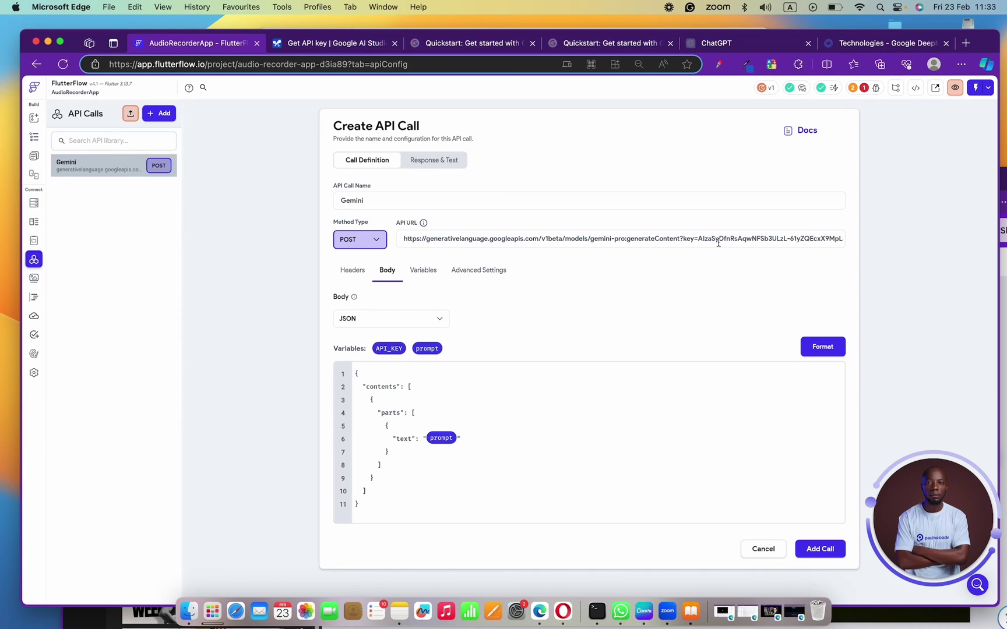
drag(699, 240, 939, 243)
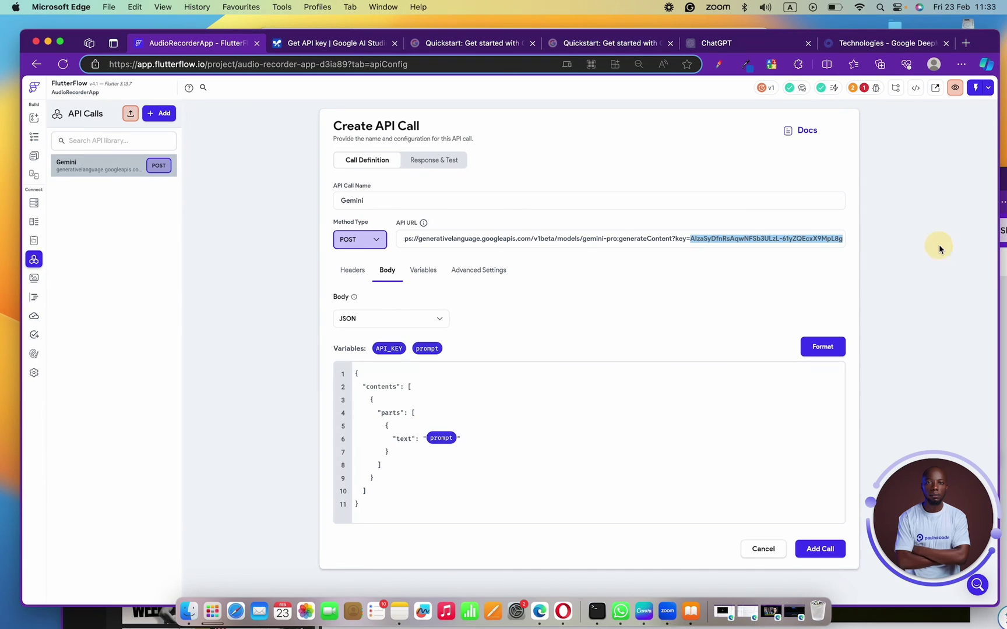
key(BackSpace)
text([AP)
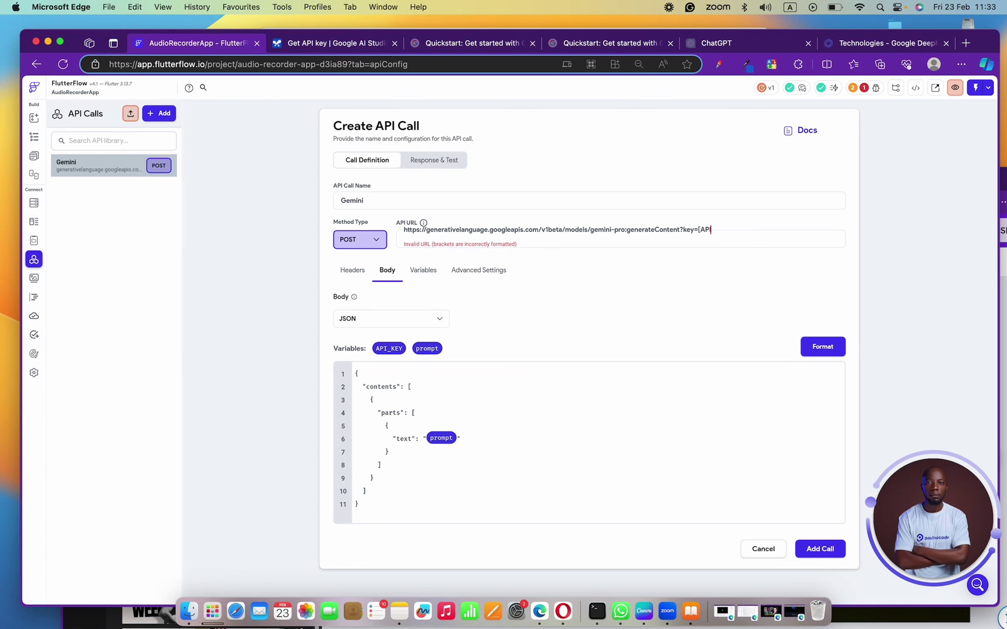
text(I_KEY])
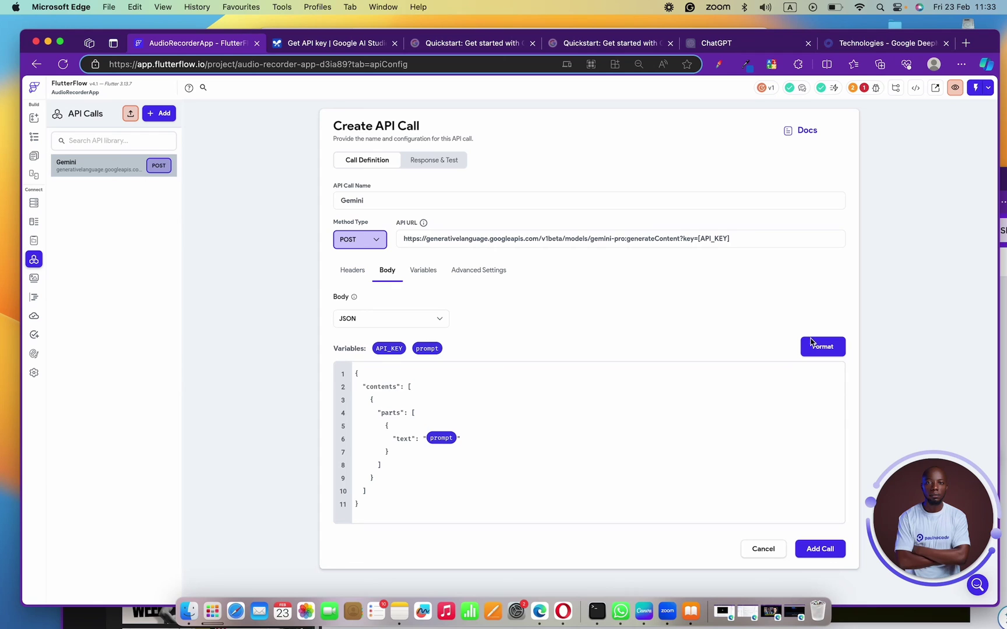
In the response test, paste the API key as the API_KEY value and test the API call.
click(441, 163)
click(472, 243)
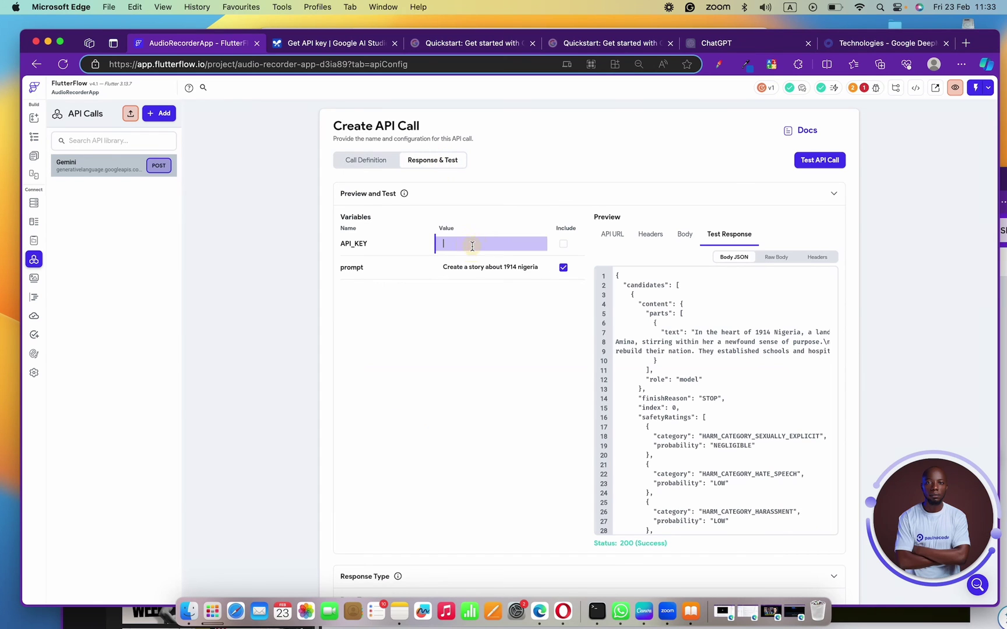
key(super+v)
click(837, 161)
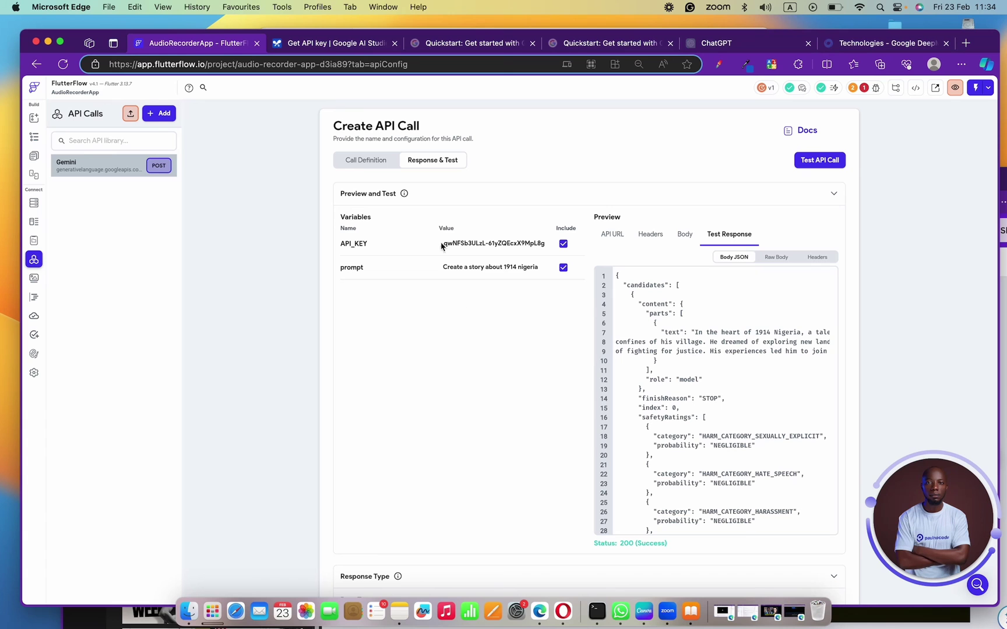
Switch to the Gemini REST API quickstart and examine the text-and-image input, multi-turn chat, configuration and streaming sections.
click(383, 45)
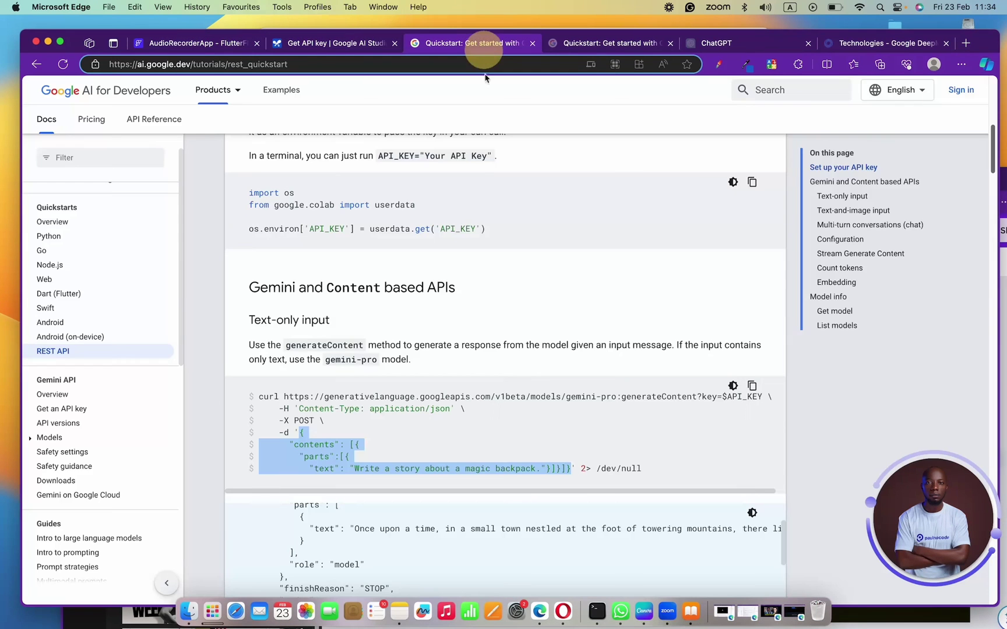
click(475, 43)
scroll(483, 298, down, 2)
scroll(471, 300, down, 10)
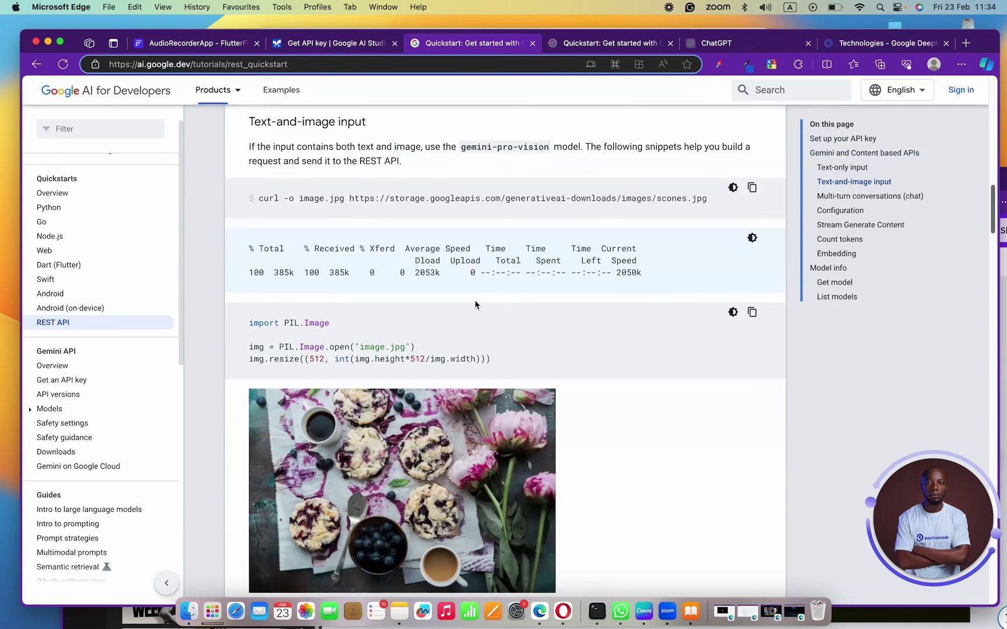
scroll(474, 302, up, 5)
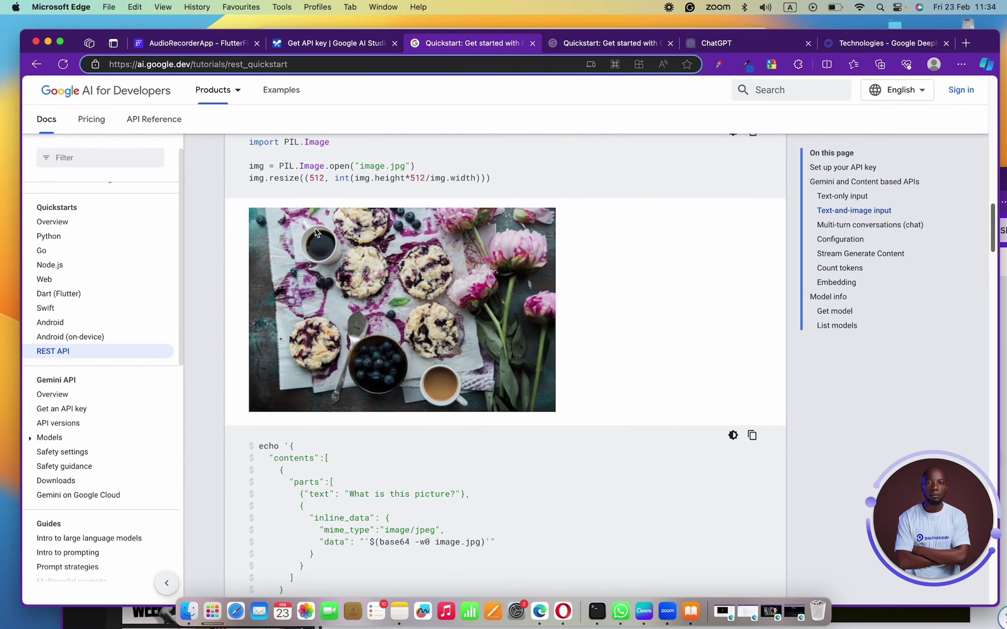
scroll(343, 297, down, 10)
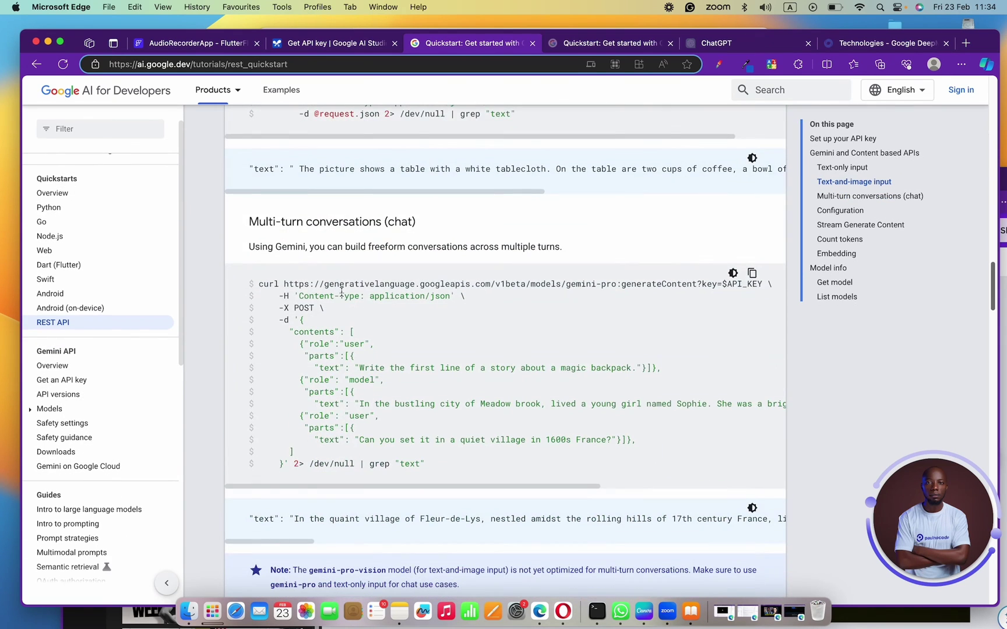
drag(248, 222, 398, 227)
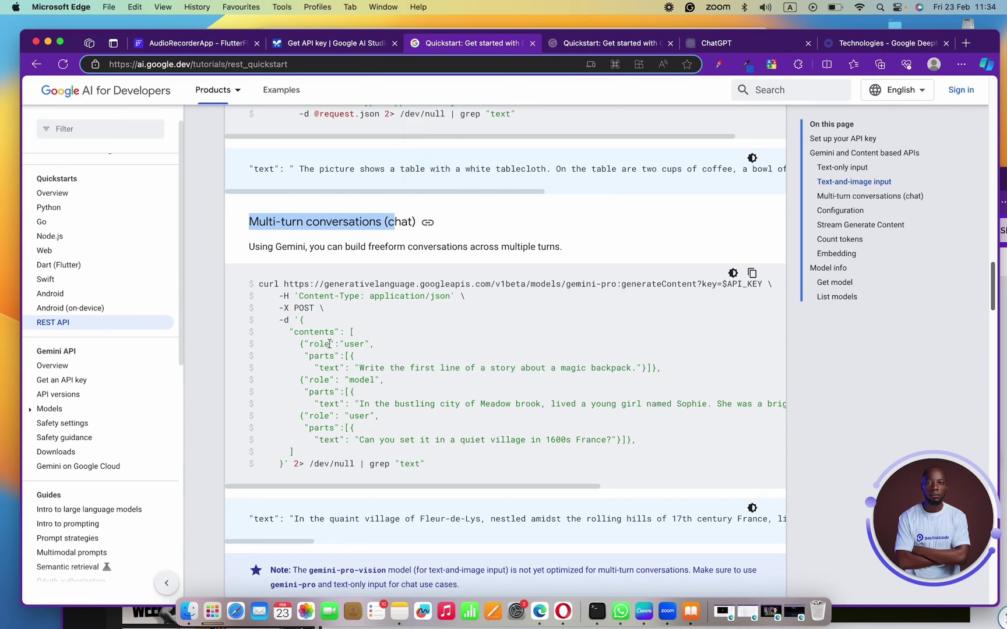
scroll(348, 416, down, 10)
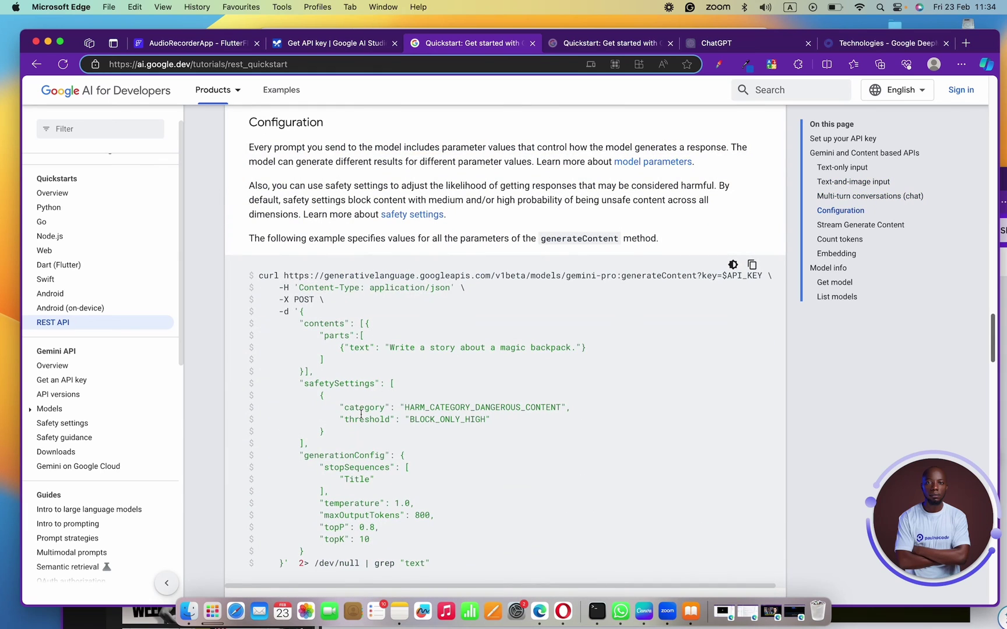
scroll(361, 413, down, 7)
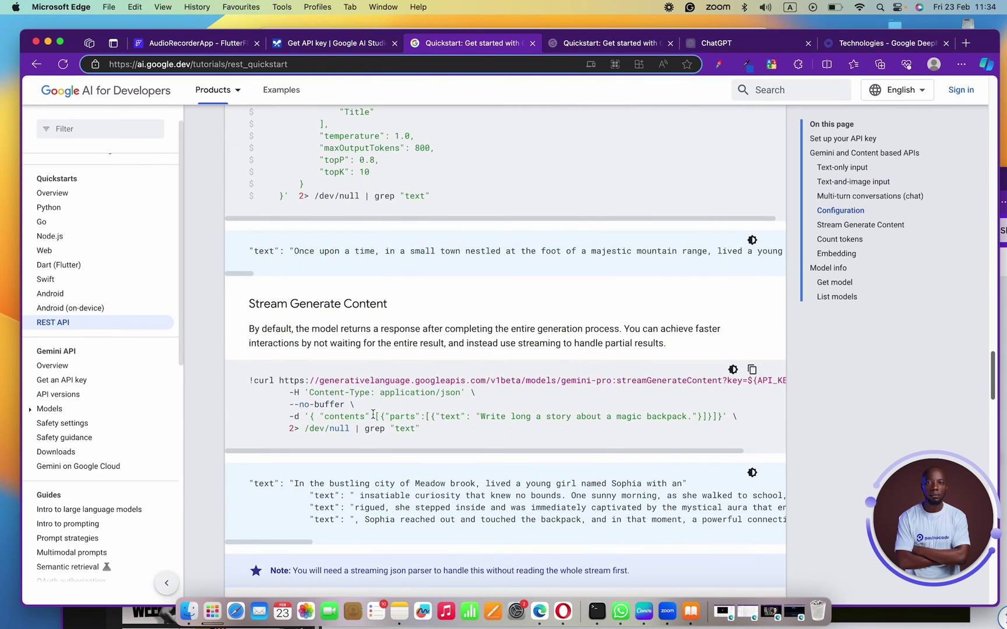